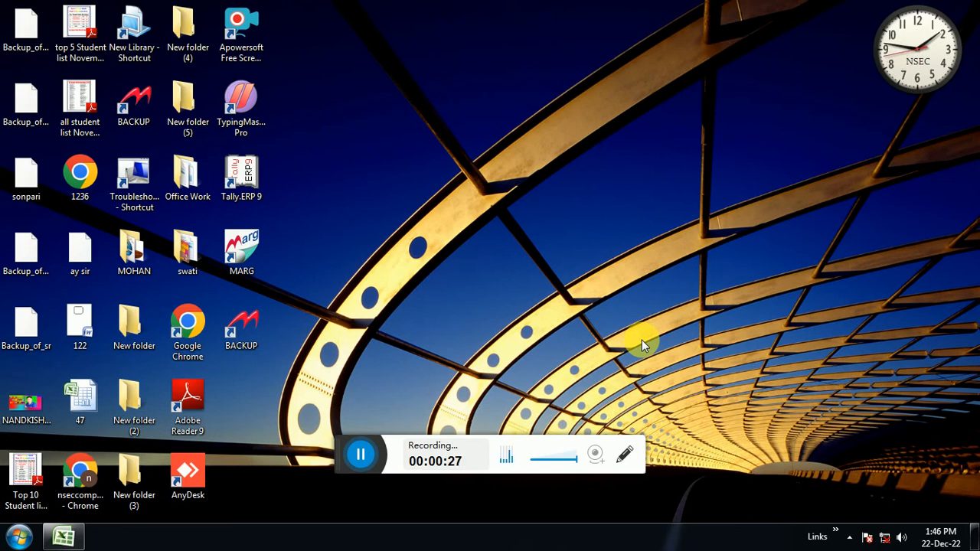
Launch Tally.ERP 9 and maximize its window.
left_click_drag(346, 447, 325, 542)
left_click(10, 541)
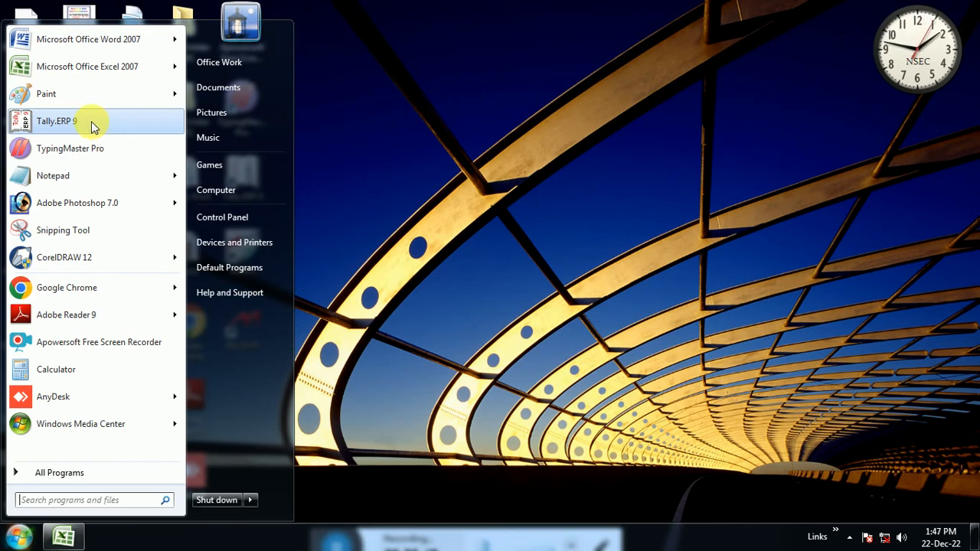
left_click(62, 129)
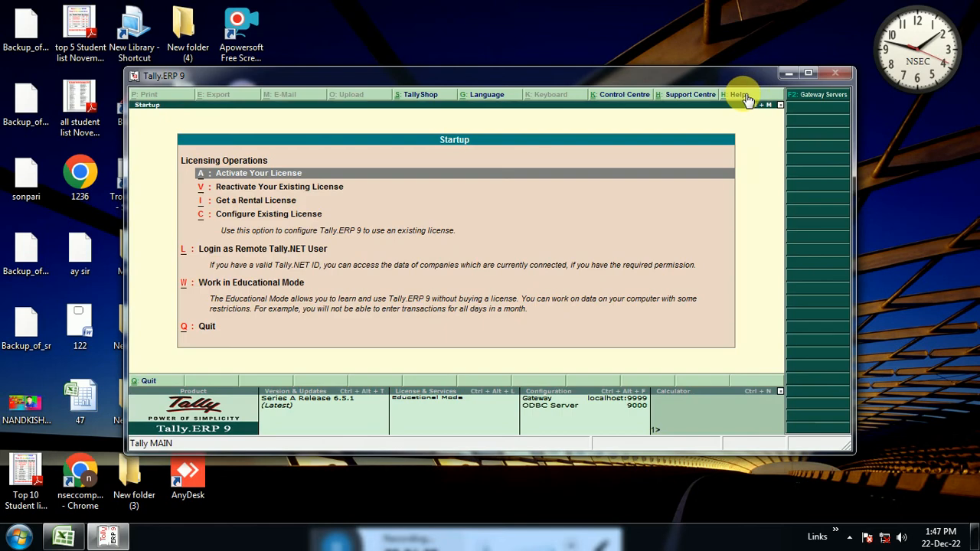
left_click(808, 74)
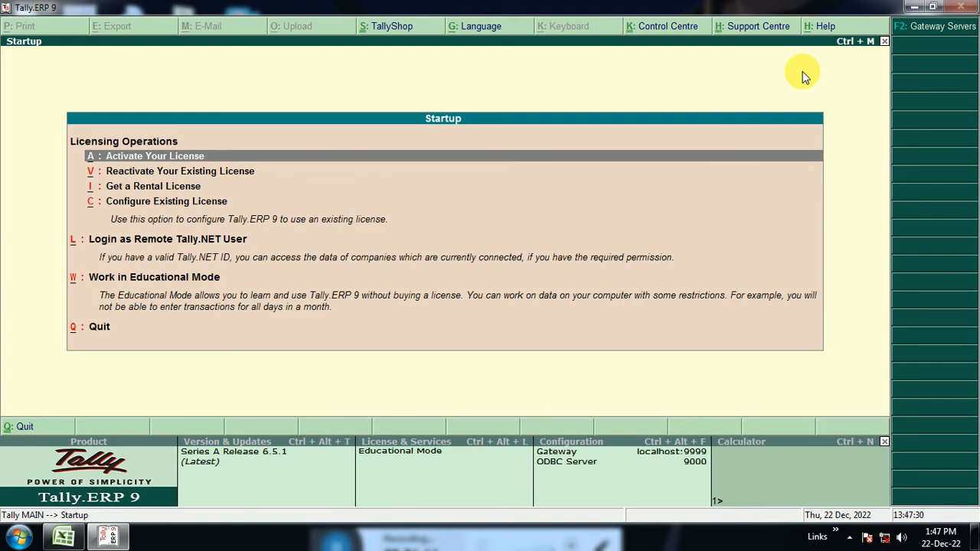
key("Down")
key("Down")
key("Down")
key("Down")
key("Up")
key("Up")
key("Up")
key("Up")
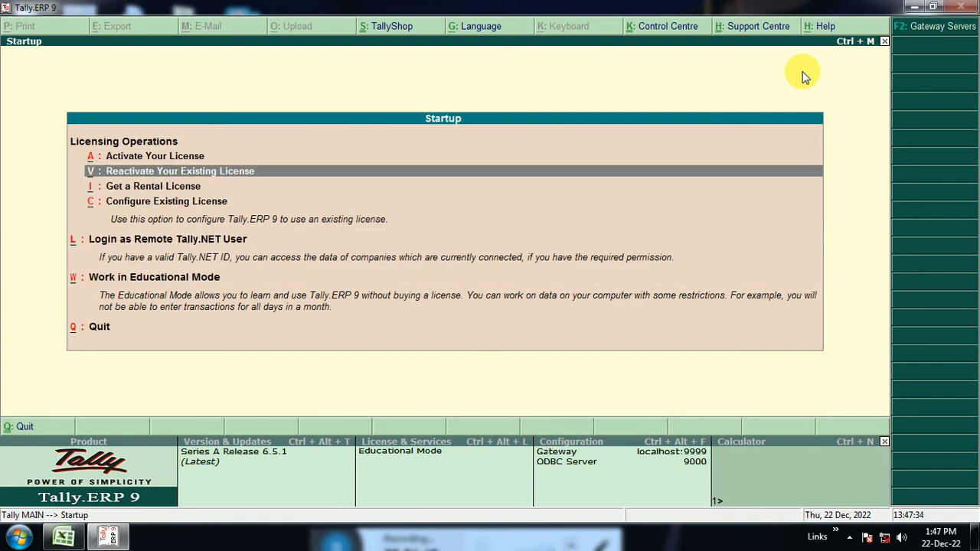
key("Up")
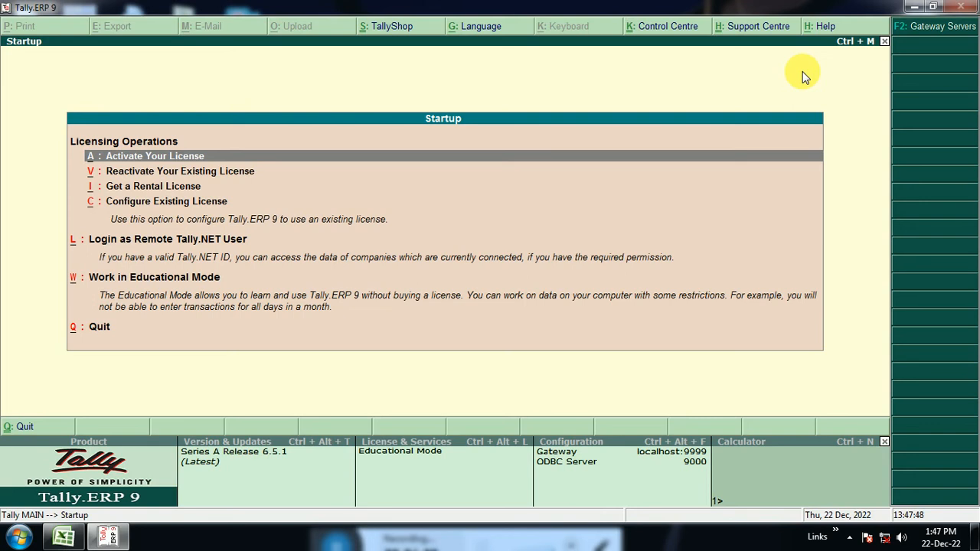
Choose to work in Educational Mode from the startup options.
key("Down")
key("Down")
key("Down")
key("Down")
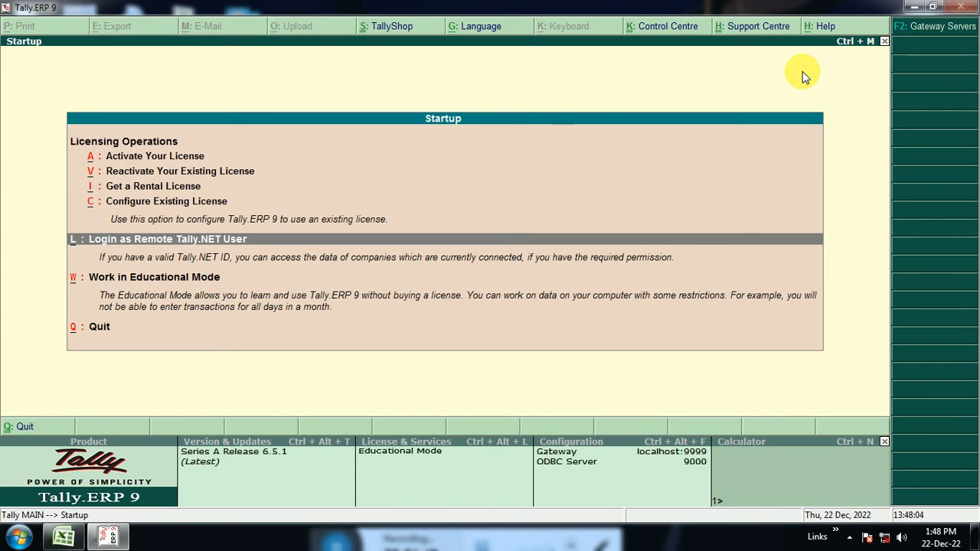
key("Down")
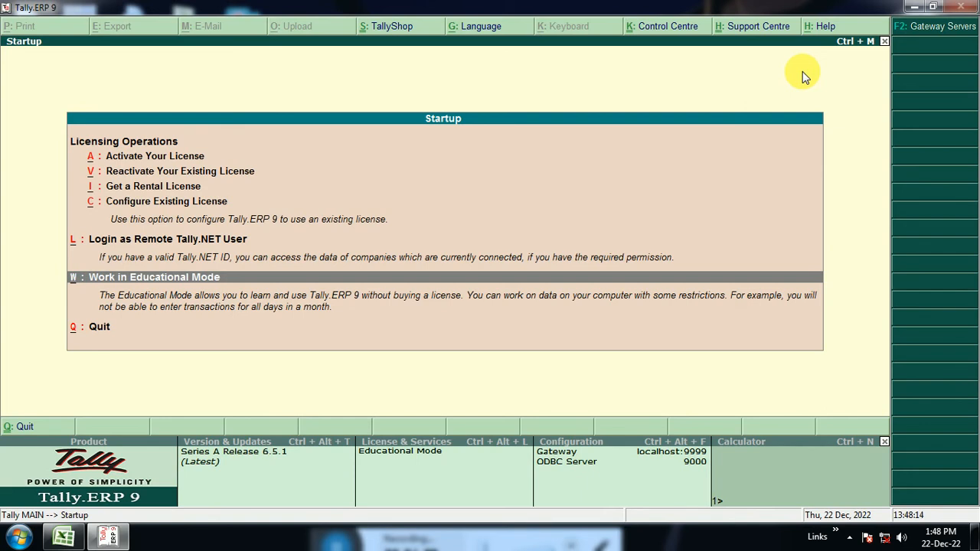
key("Return")
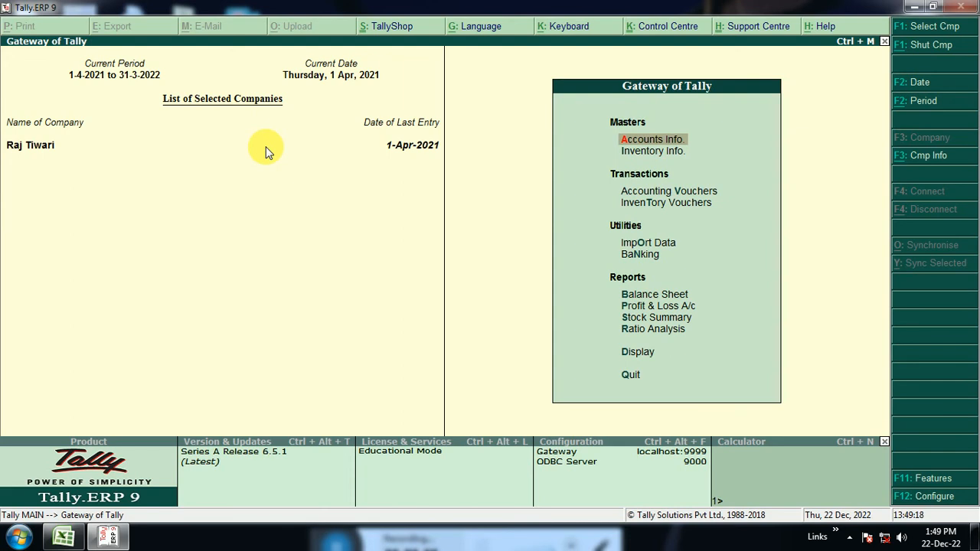
Shut the currently loaded company and open the form for creating a new company.
key("alt+F1")
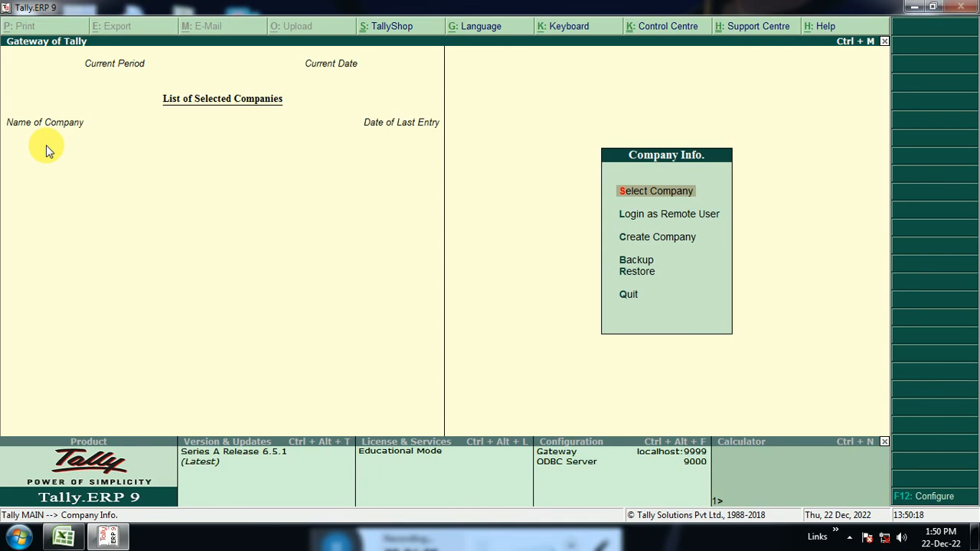
key("Down")
key("Down")
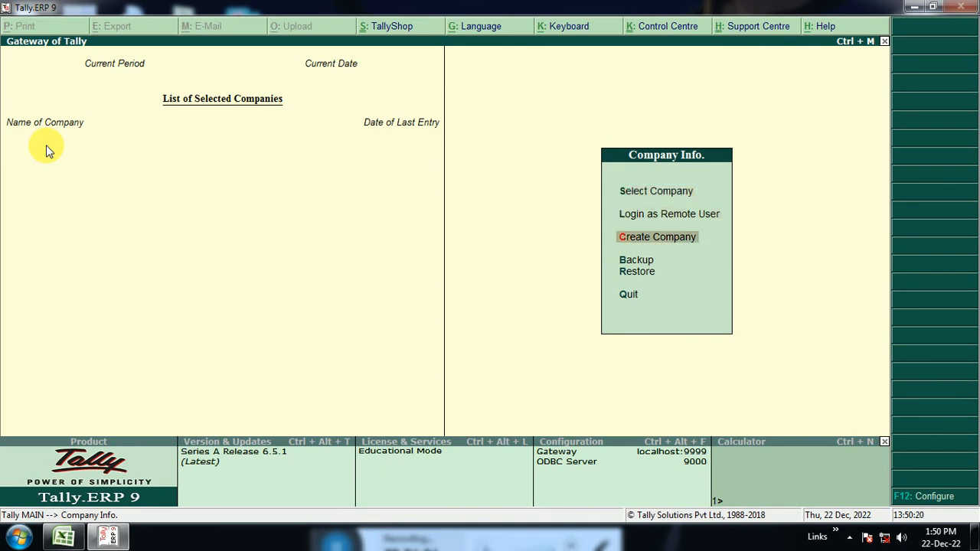
key("Return")
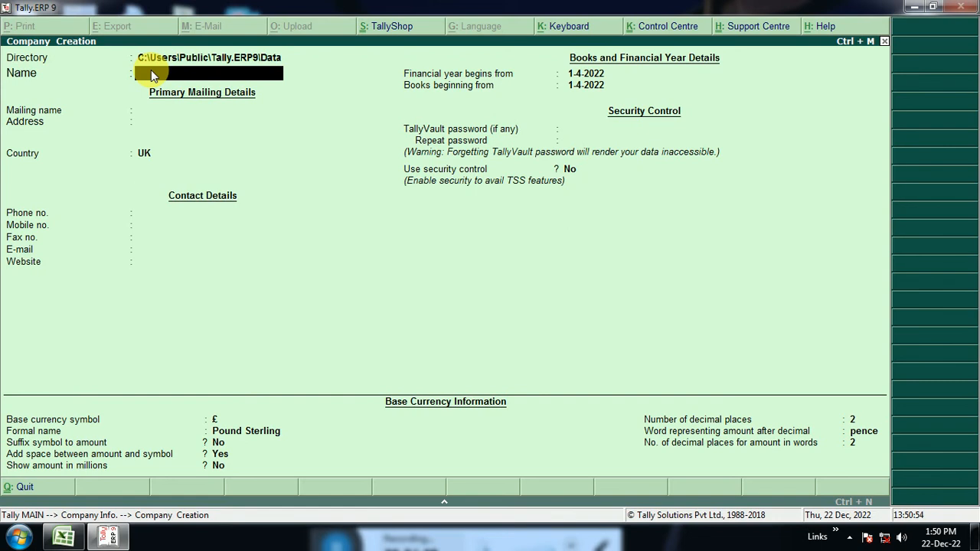
Name the new company NSEC COMPUTER INSTITUTE and accept the same text as its mailing name.
type("SEC COMPUY")
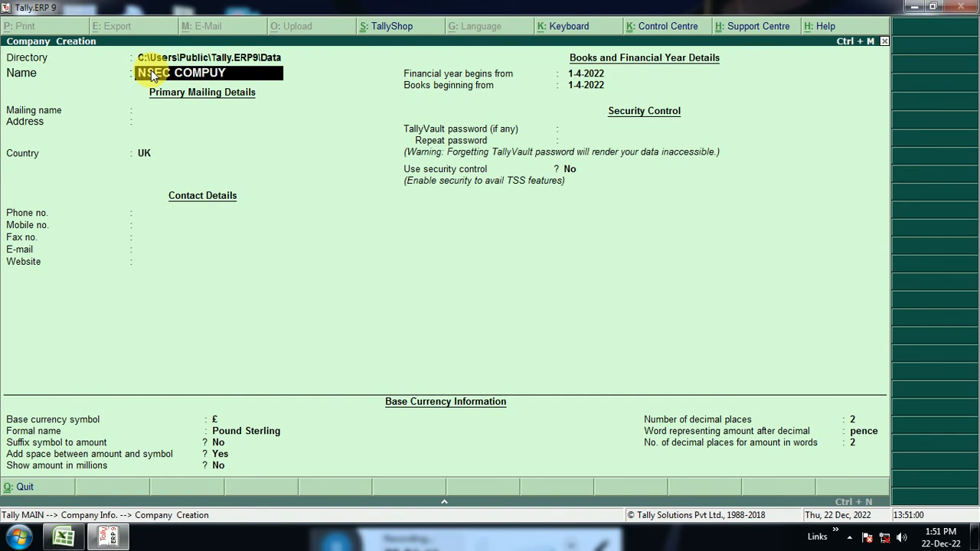
key("BackSpace")
type("TER INSTITUTE")
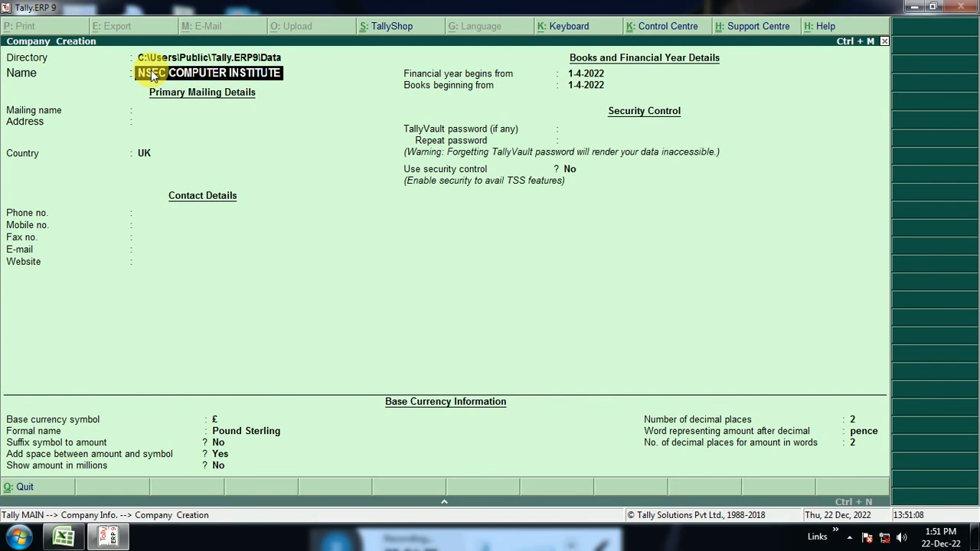
key("Return")
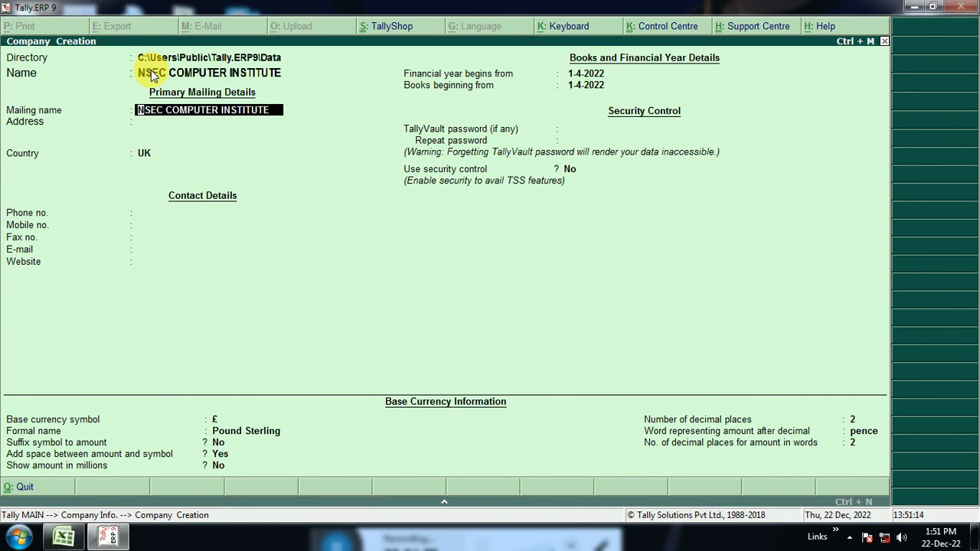
key("Return")
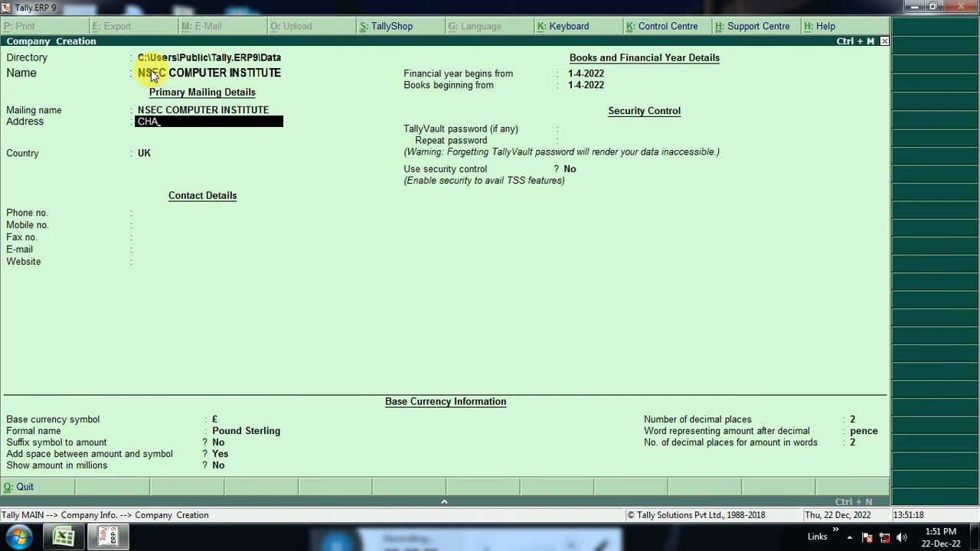
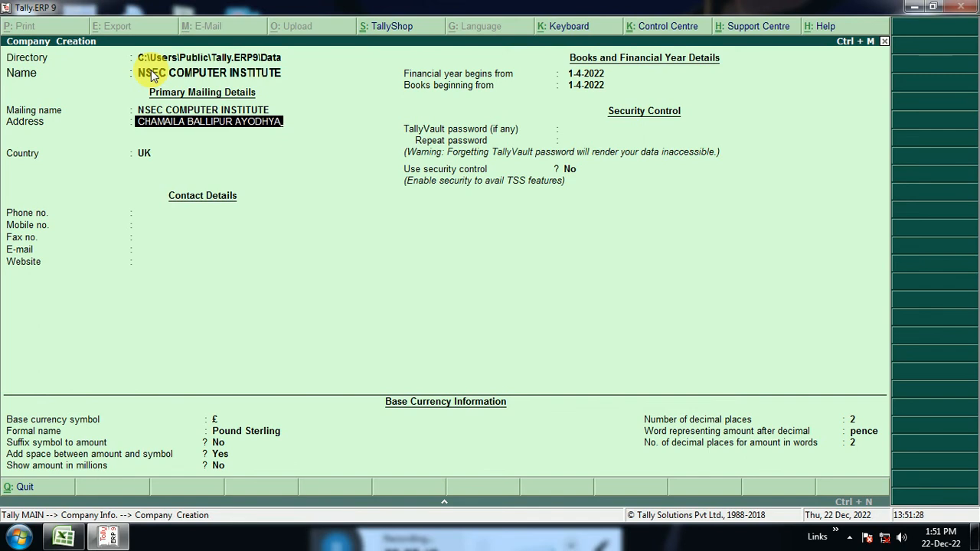
Fill in the company's postal address on the first address line, leaving the following line blank.
key("Return")
key("Return")
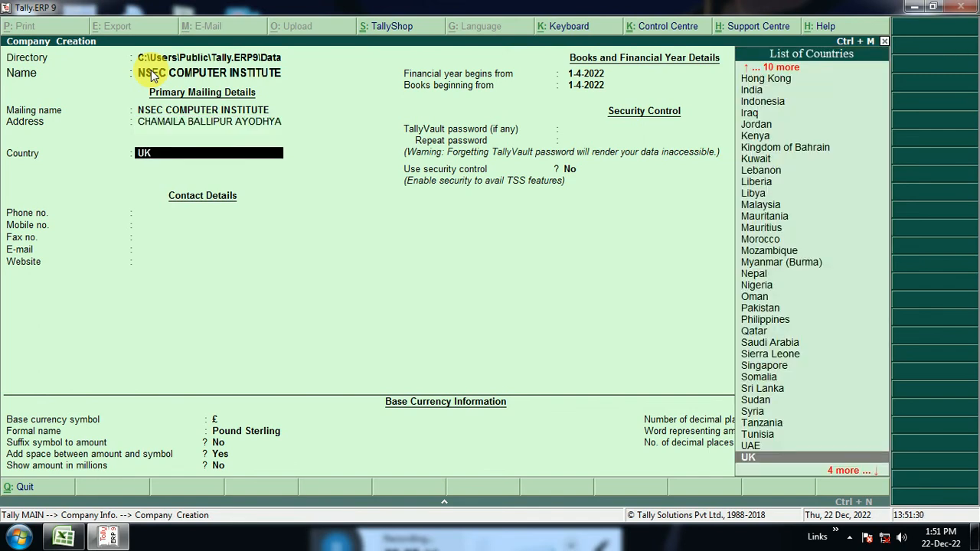
Set the company's country to India and its state to Uttar Pradesh.
type("IN")
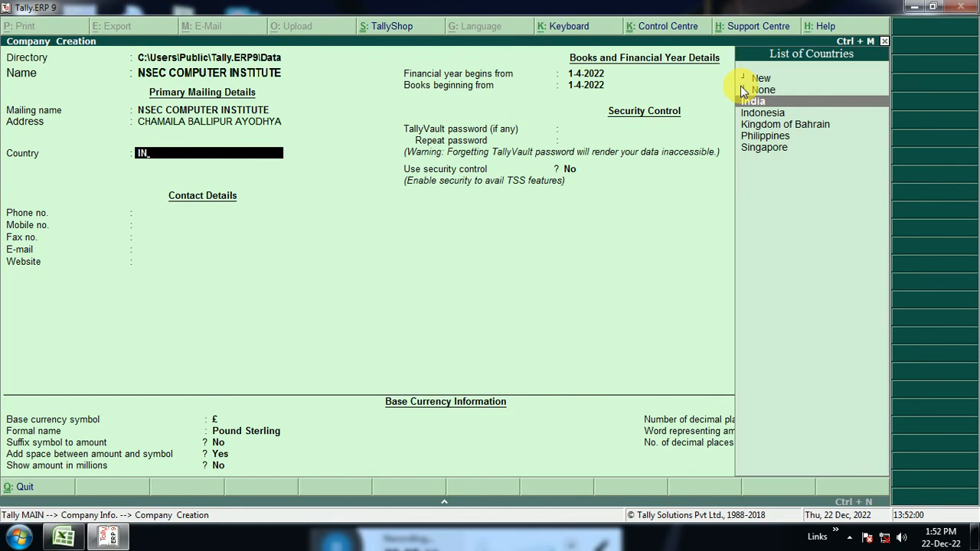
key("Return")
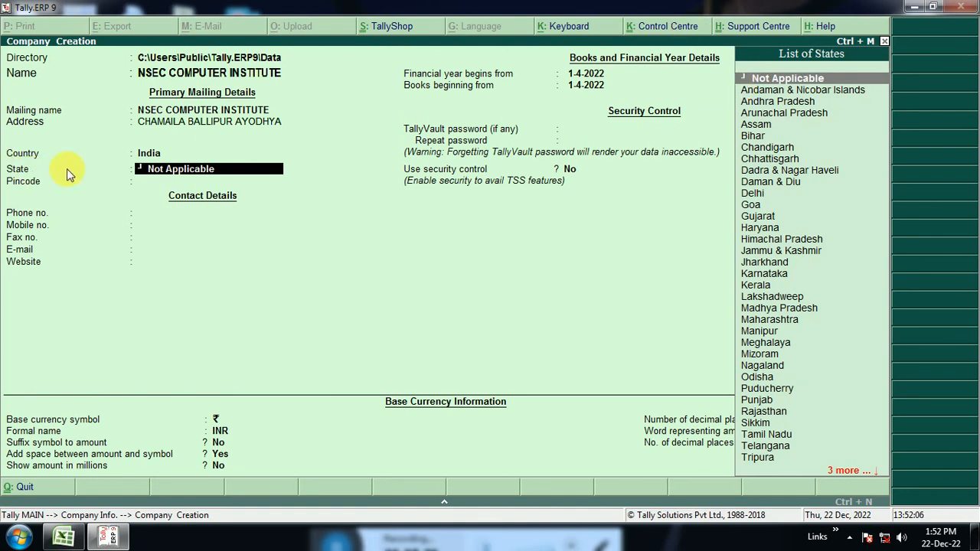
type("UT")
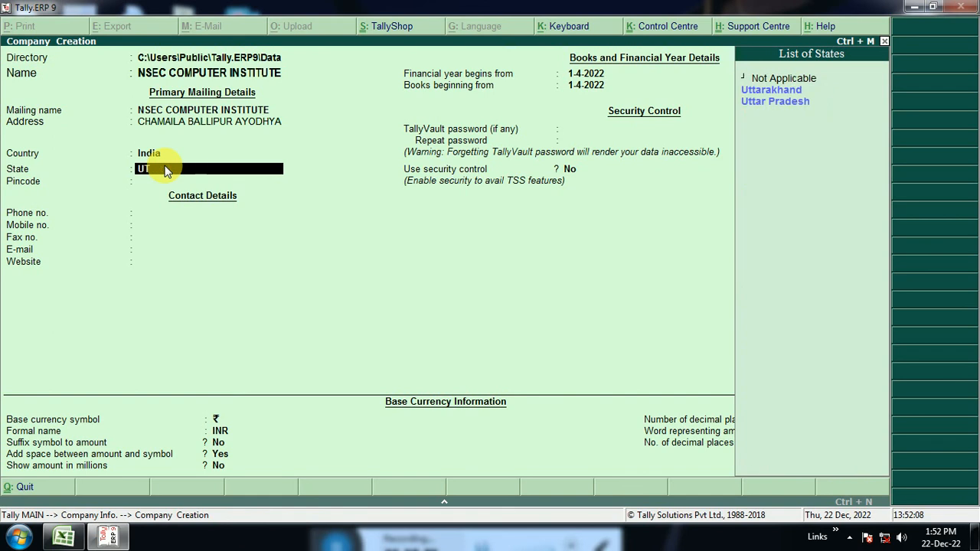
key("Down")
key("Down")
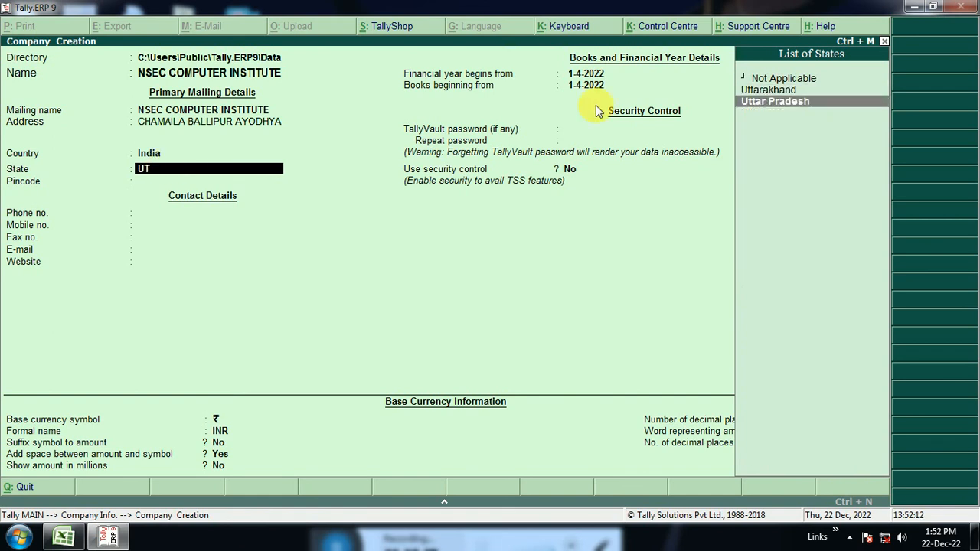
key("Return")
Enter the company's postal pincode and its phone number.
type("224208")
key("Return")
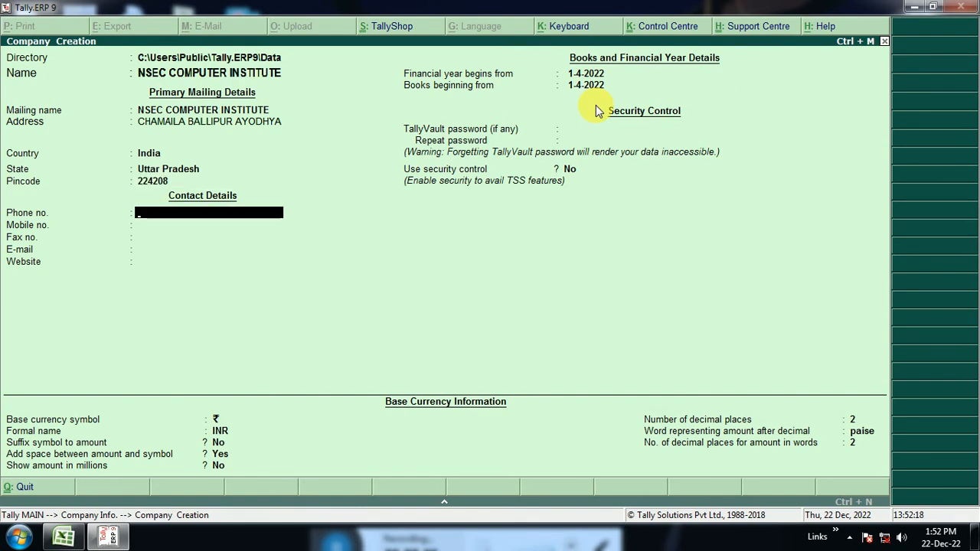
key("Return")
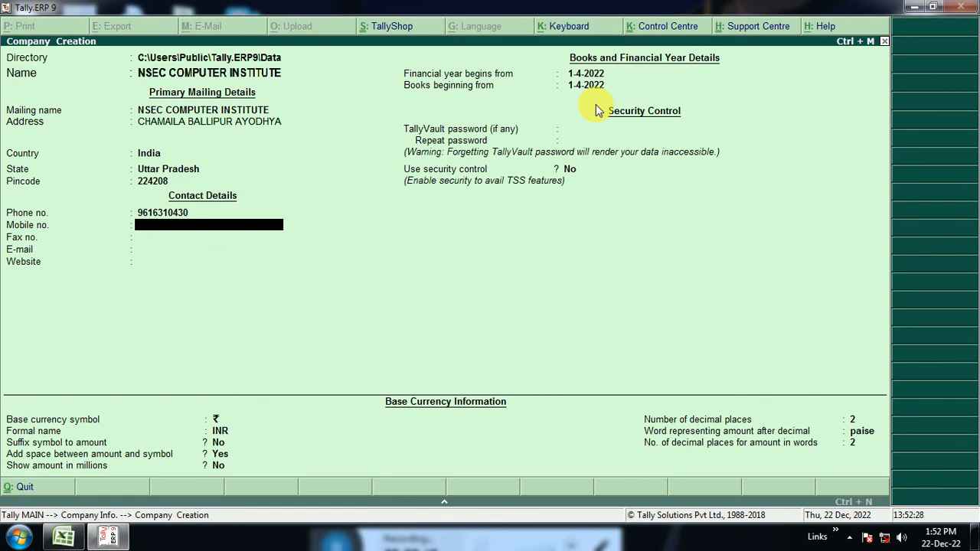
Fill in the company's mobile number and fax number.
type("65564646")
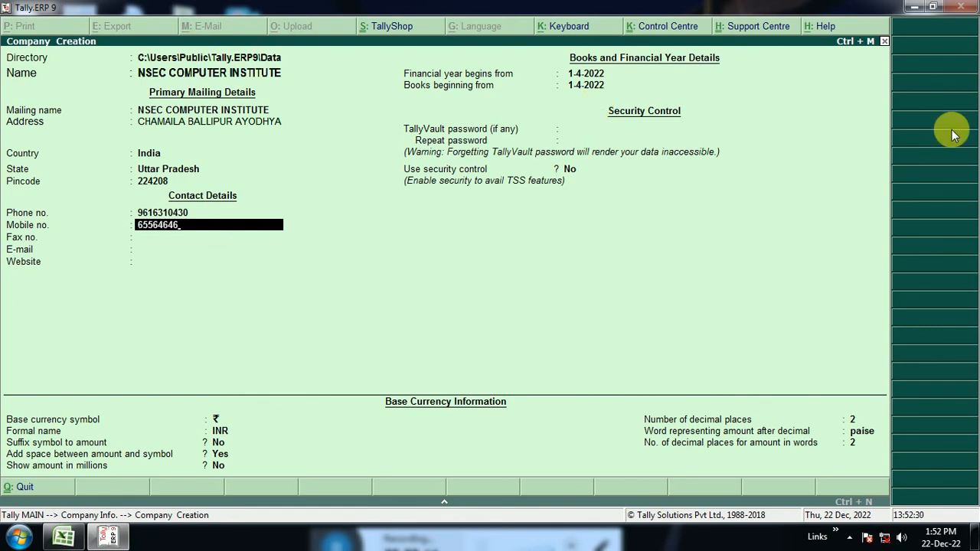
type("5456")
key("Return")
type("5456456")
key("Return")
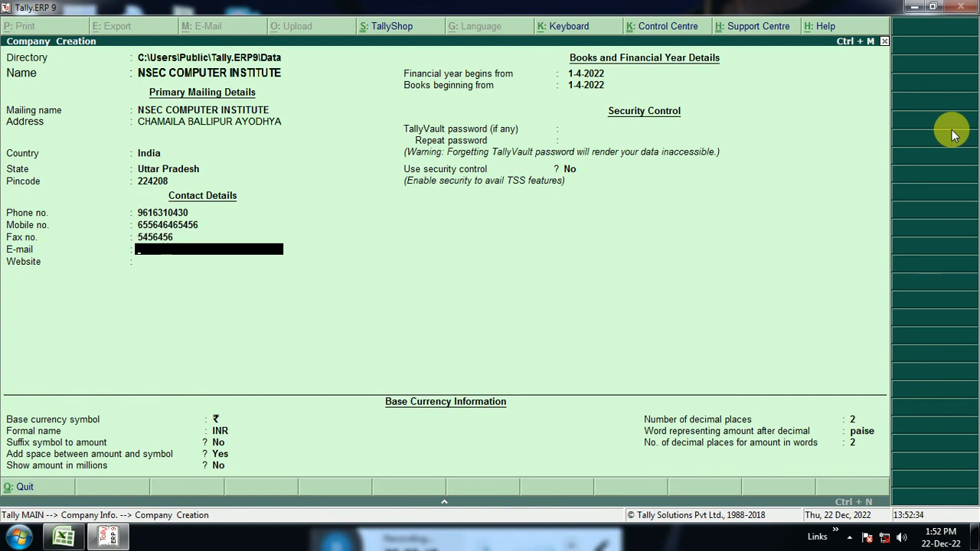
Enter the company's e-mail address in lowercase in the contact details.
key("Return")
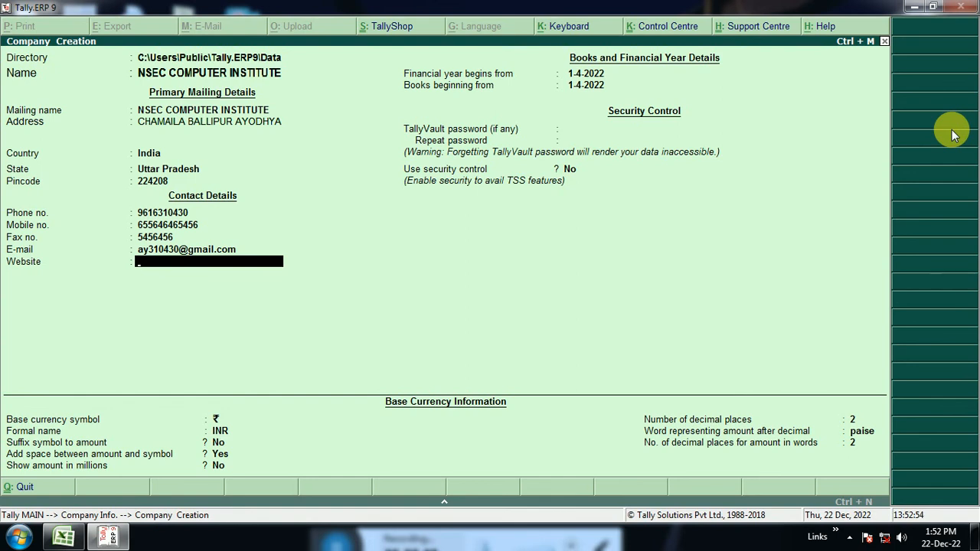
type("www.nsecfoundatio")
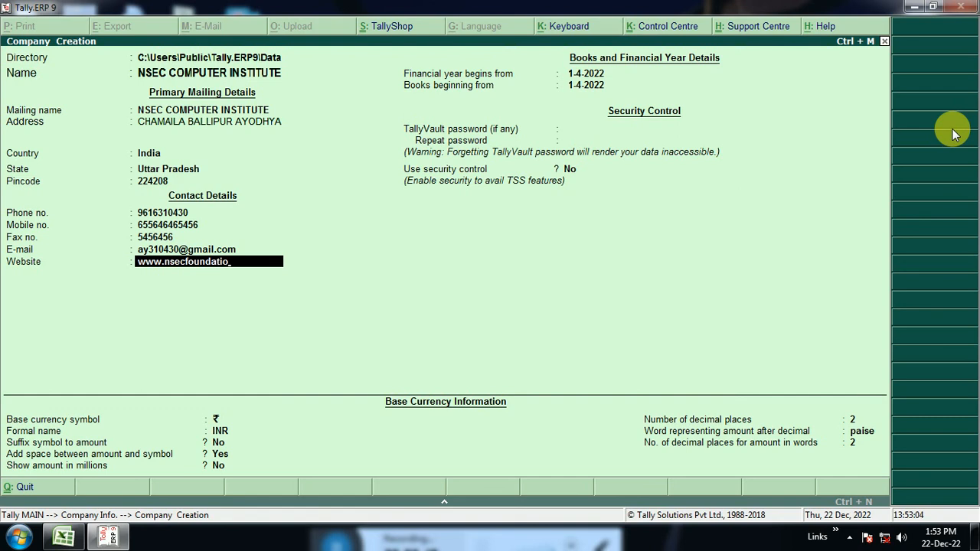
type("n.com")
key("Return")
key("Return")
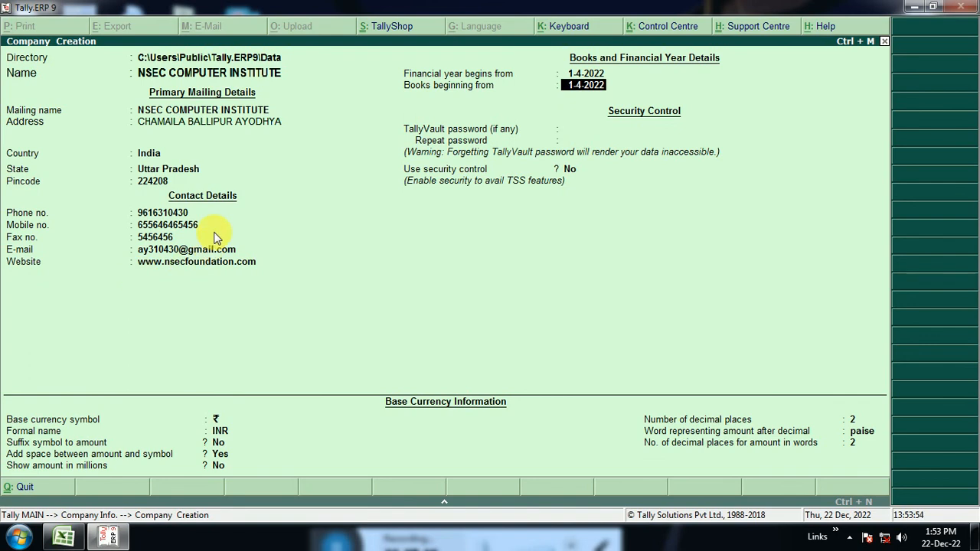
Save the new company with the default 1-4-2022 year and books dates, no TallyVault password, and security control set to No.
key("Return")
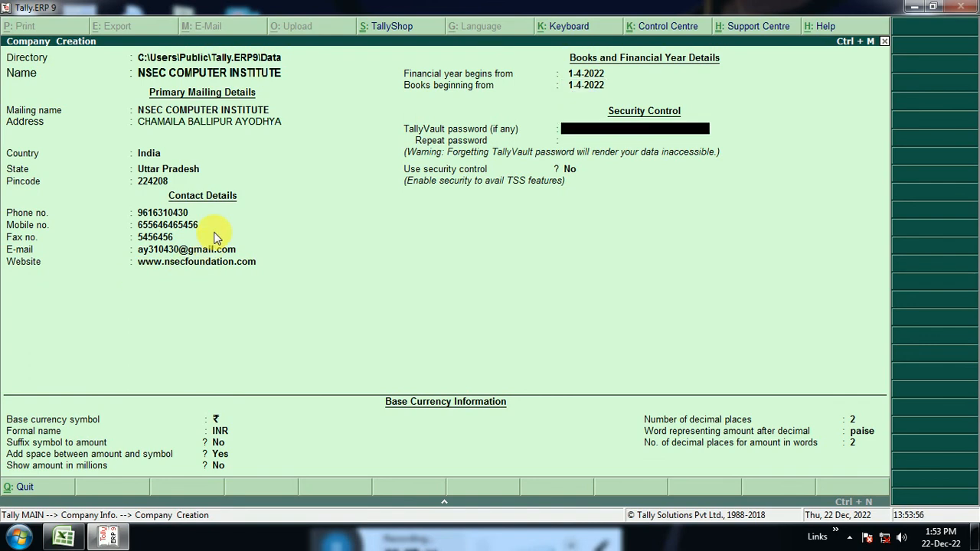
key("Return")
key("Return")
key("Return")
key("Return")
key("Return")
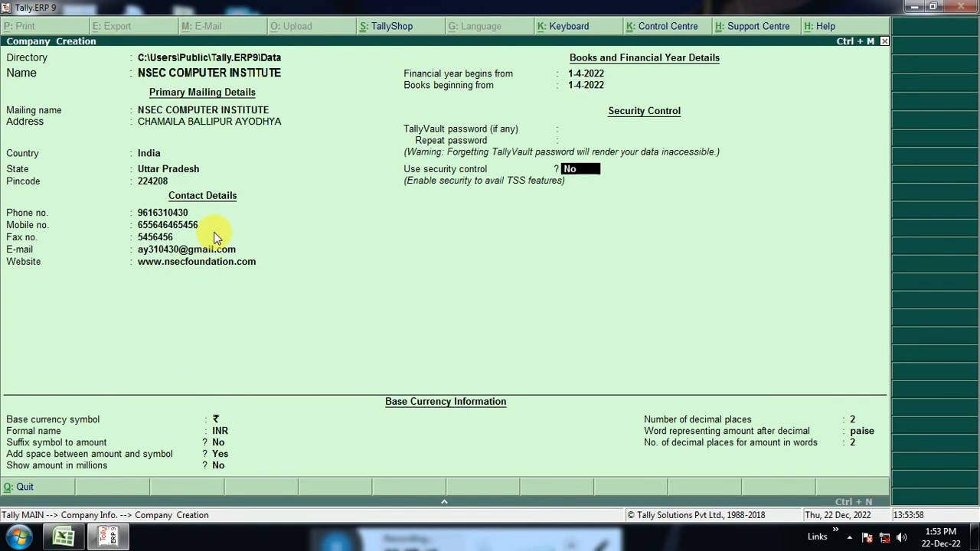
key("Return")
key("Return")
key("Return")
key("Return")
key("Return")
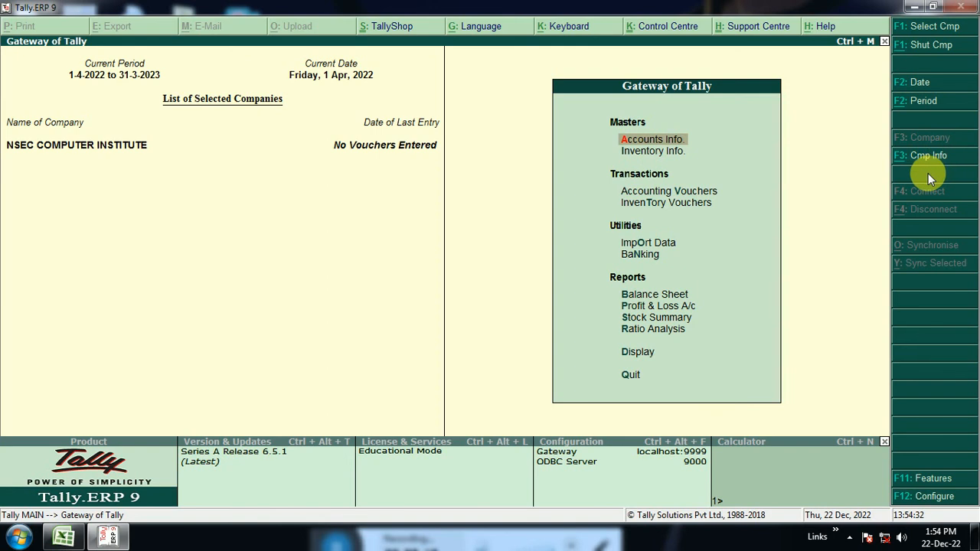
Open the company details of NSEC COMPUTER INSTITUTE for alteration from the company information options.
key("alt+F3")
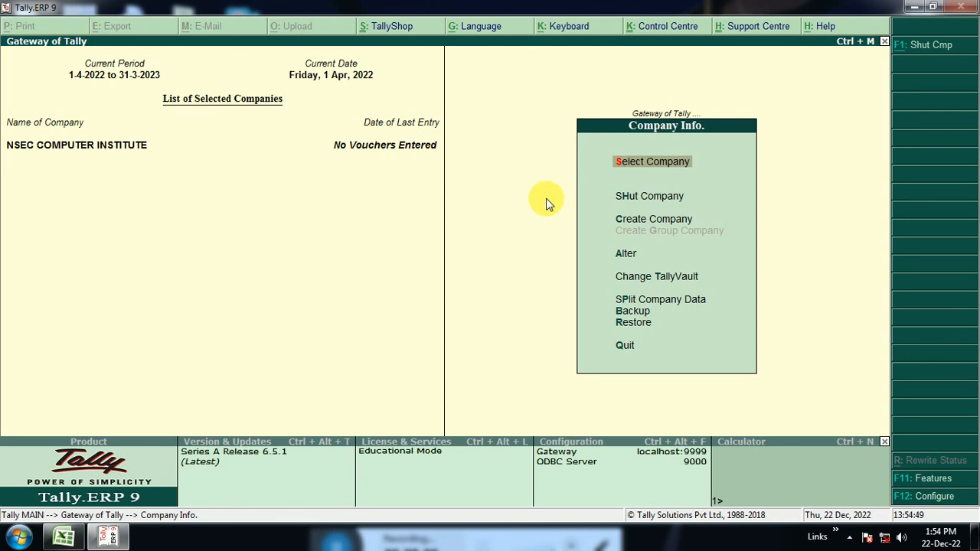
left_click(651, 197)
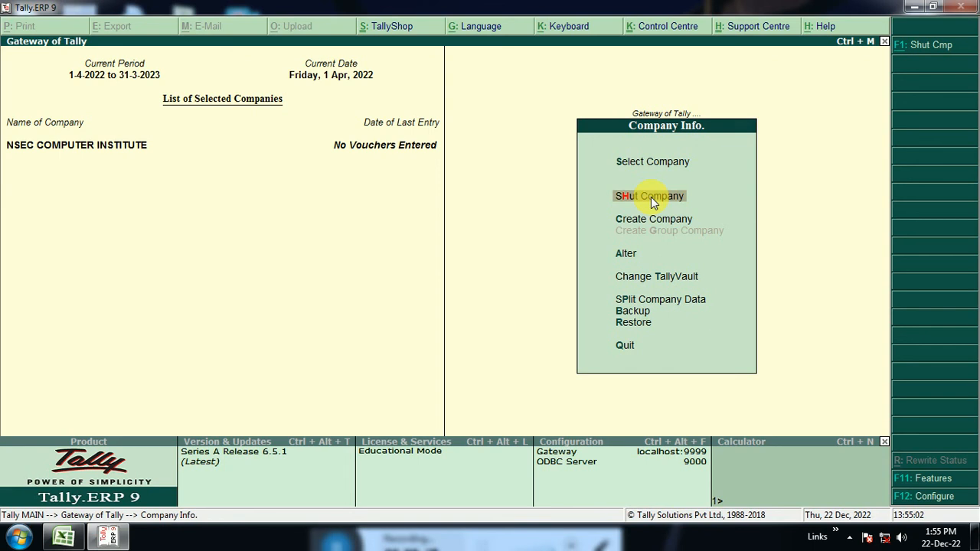
key("Down")
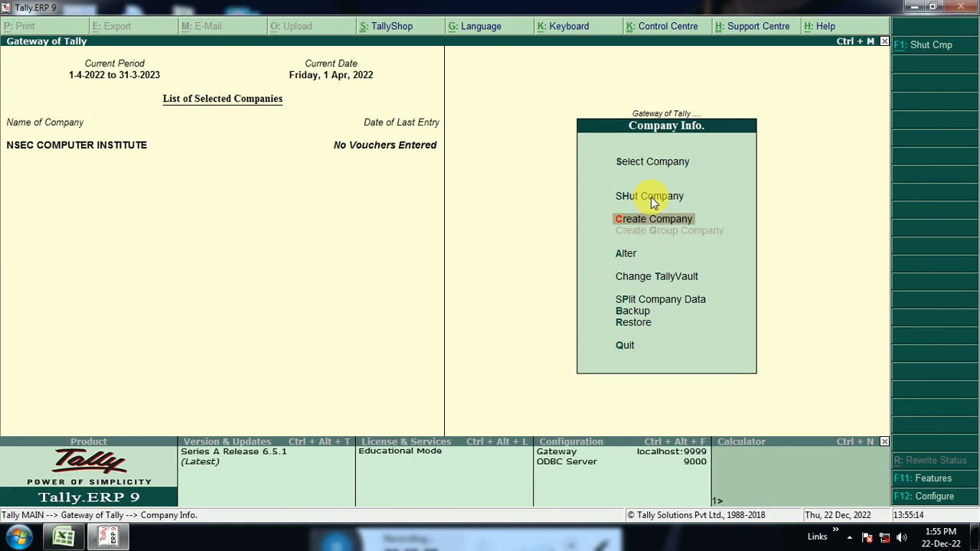
key("Down")
key("Down")
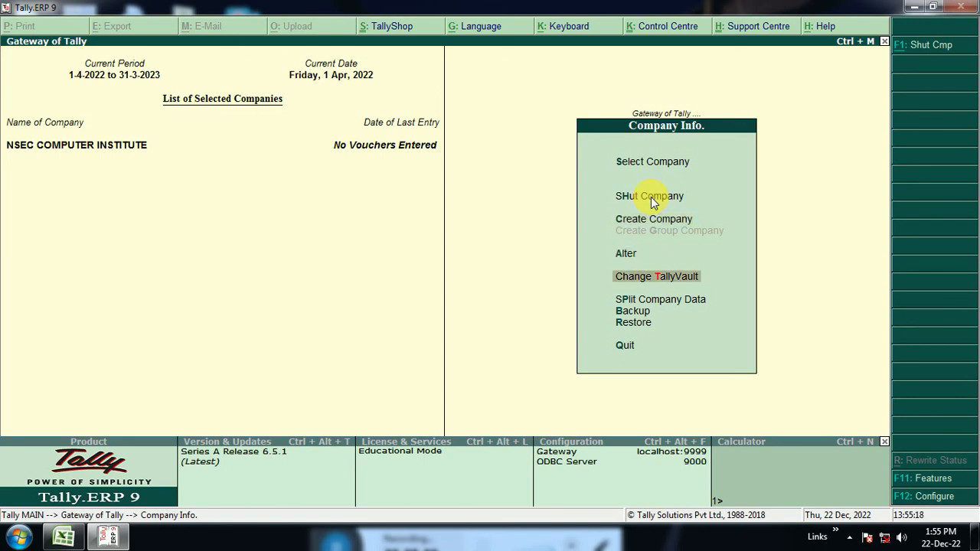
key("Up")
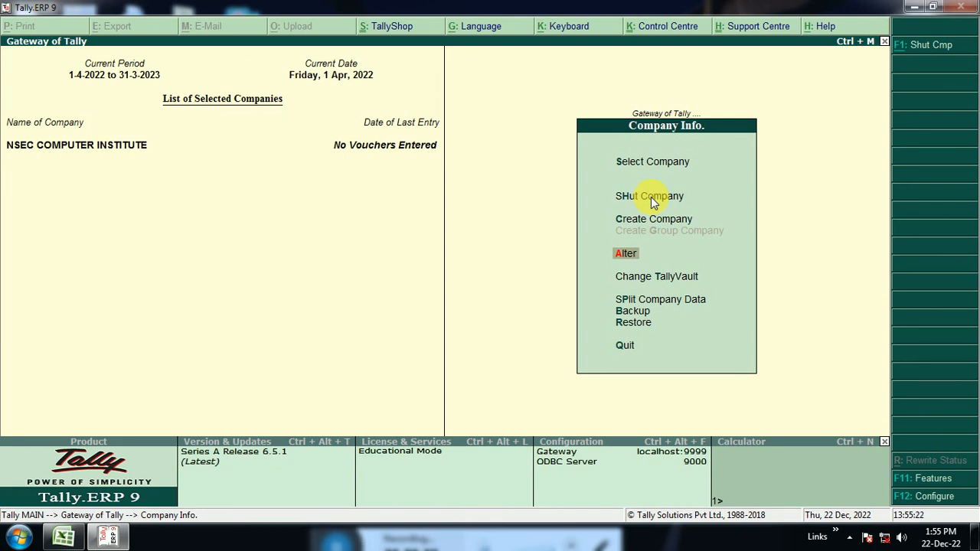
key("Return")
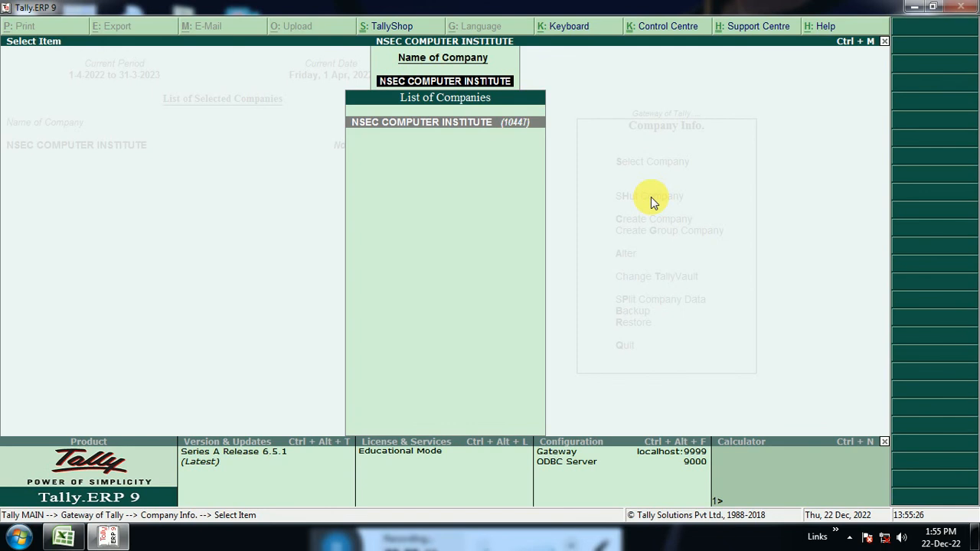
key("Return")
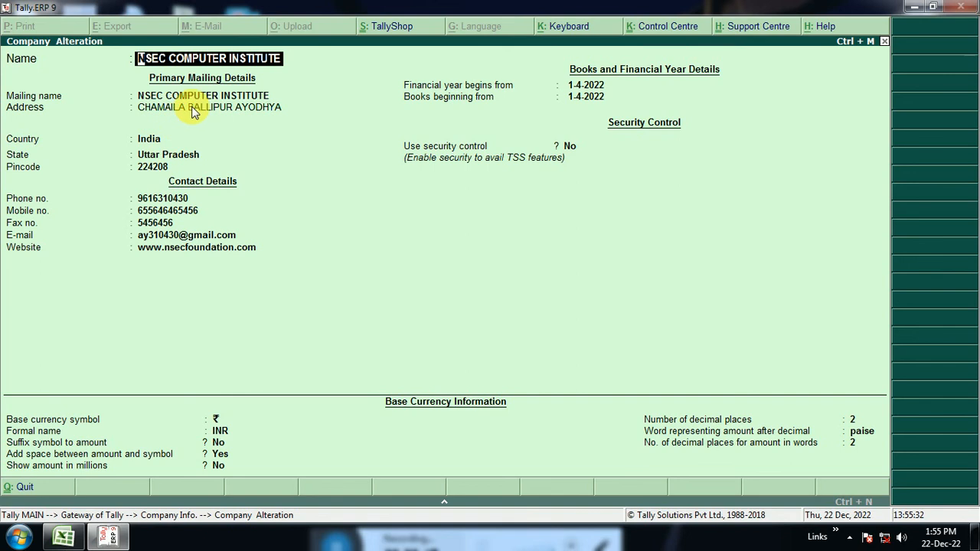
Go through all mailing, contact, security and currency fields of the company, keep their values, and return to the company information options.
key("Return")
key("Return")
key("Return")
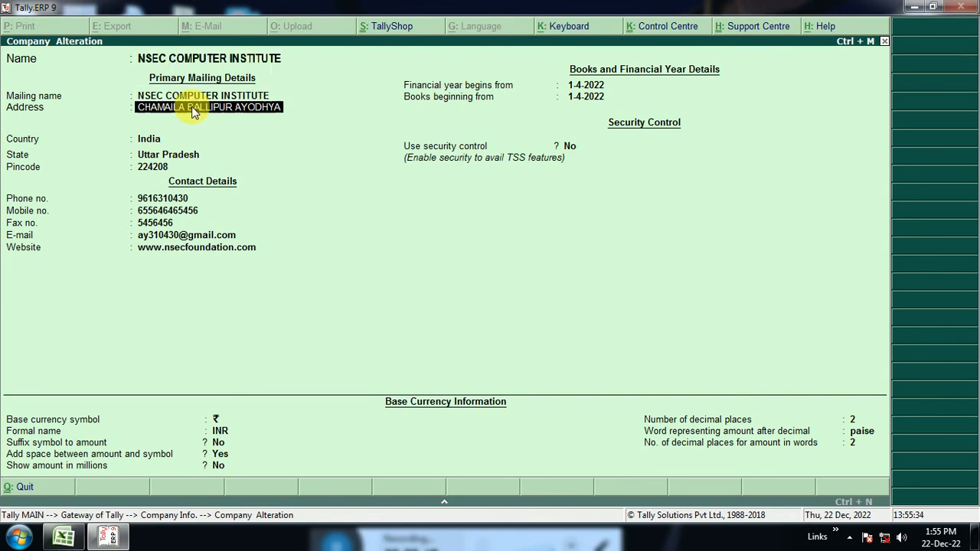
key("Return")
key("Return")
key("Return")
key("Return")
key("Return")
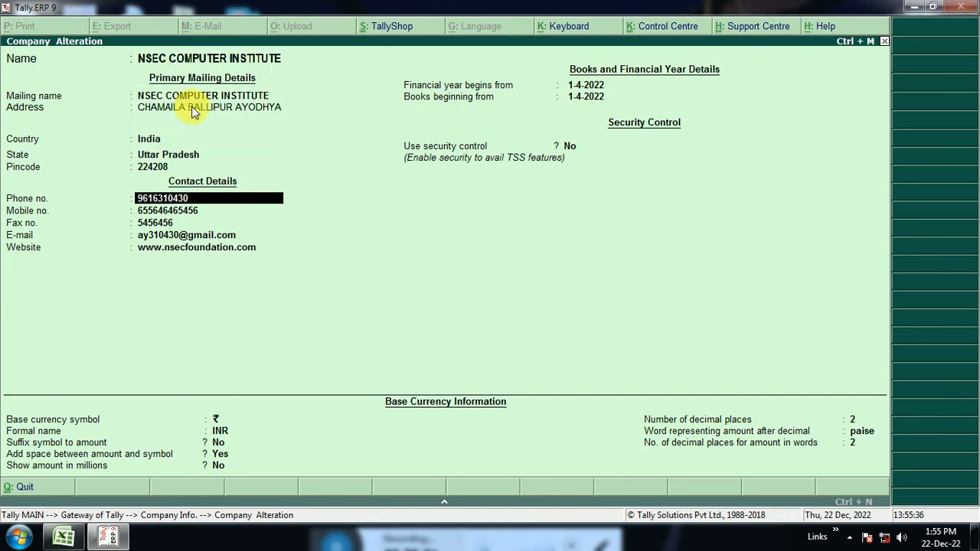
key("Return")
key("Return")
key("Return")
key("Return")
key("Return")
key("Return")
key("Return")
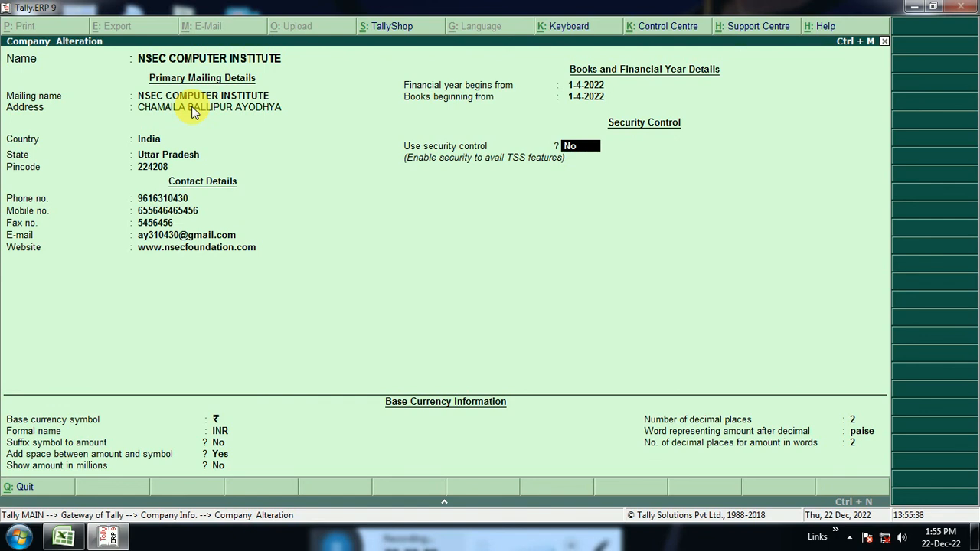
key("Return")
key("Return")
key("Return")
key("Return")
key("Return")
key("Return")
key("Return")
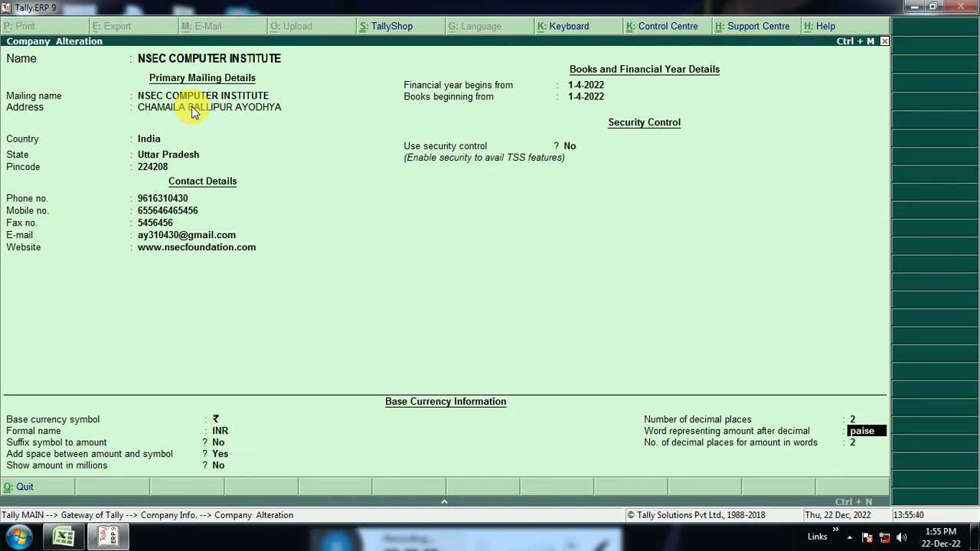
key("Return")
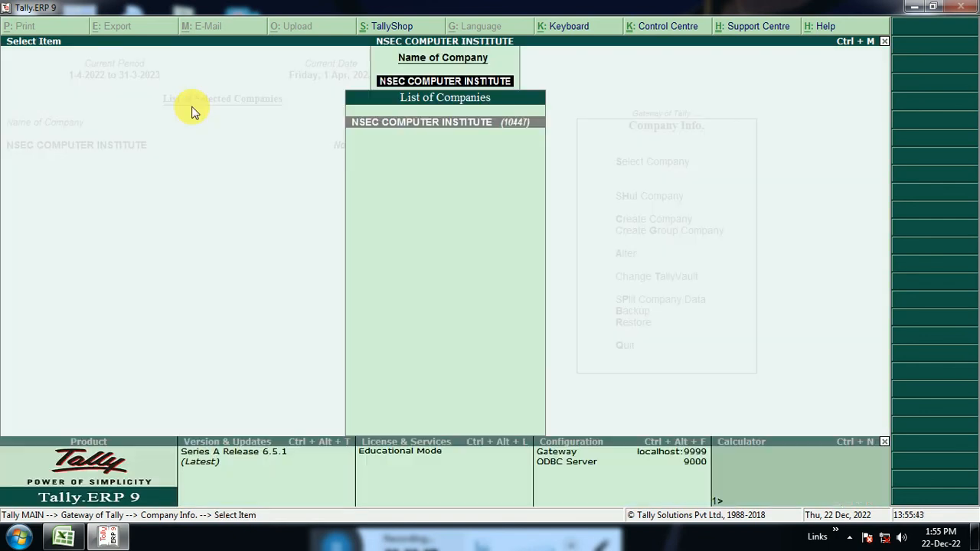
key("Escape")
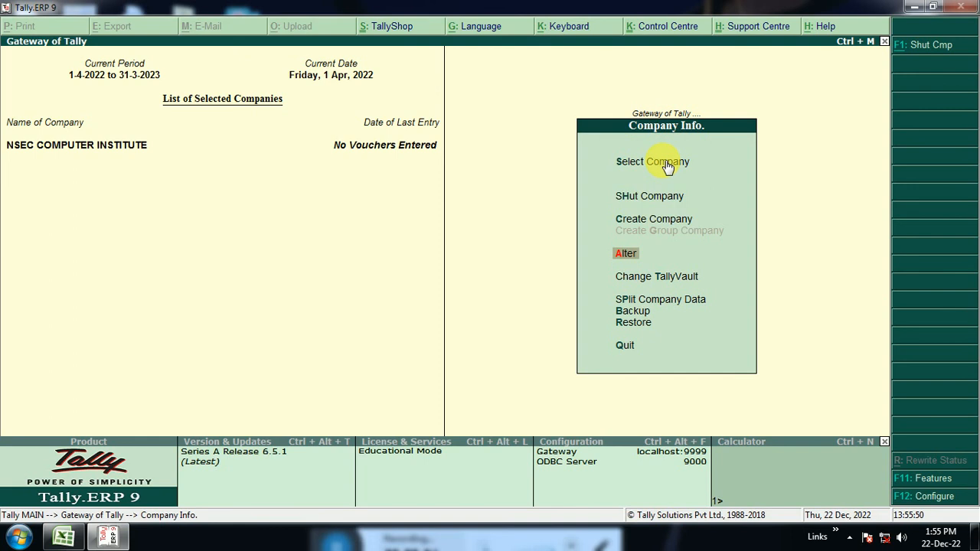
key("Down")
key("Down")
key("Down")
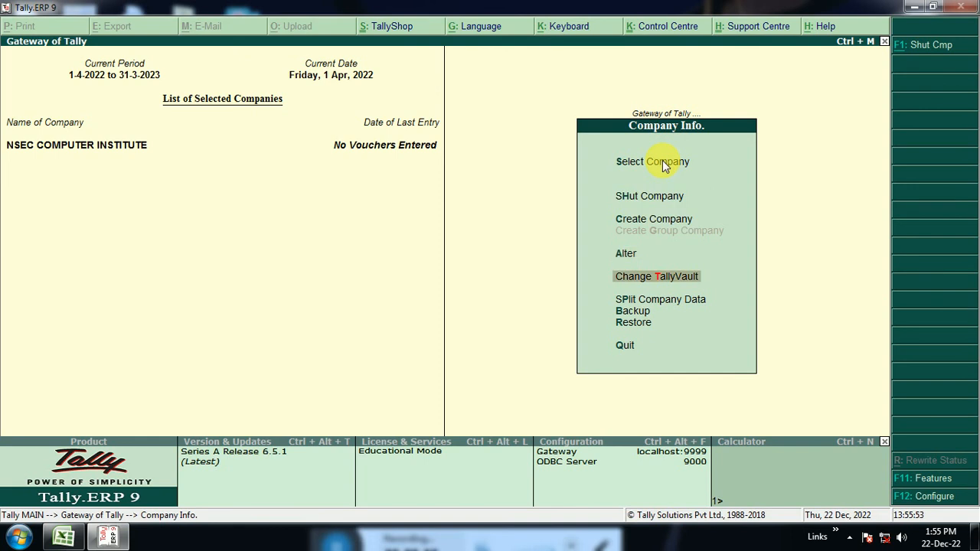
key("Up")
key("Down")
key("Up")
key("Down")
key("Up")
key("Down")
key("Up")
key("Down")
key("Down")
key("Up")
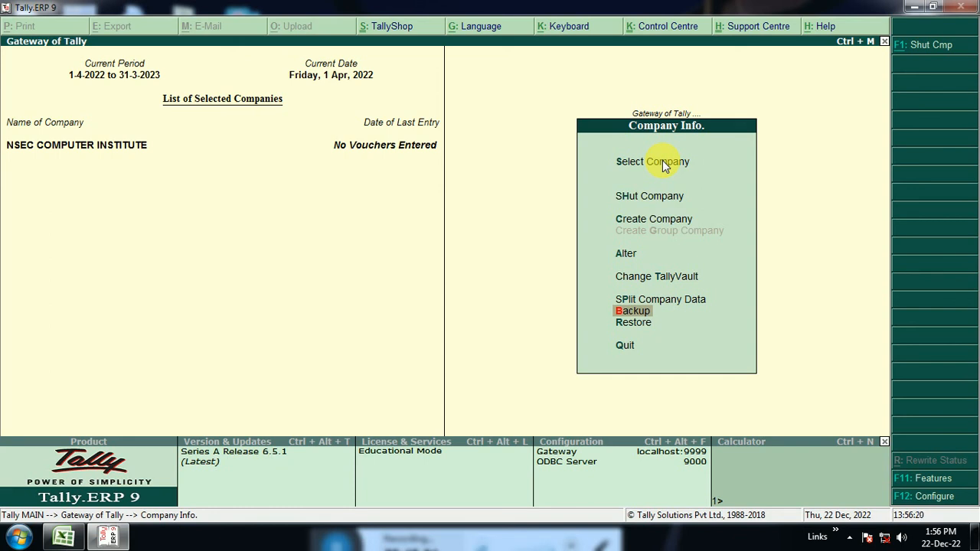
key("Down")
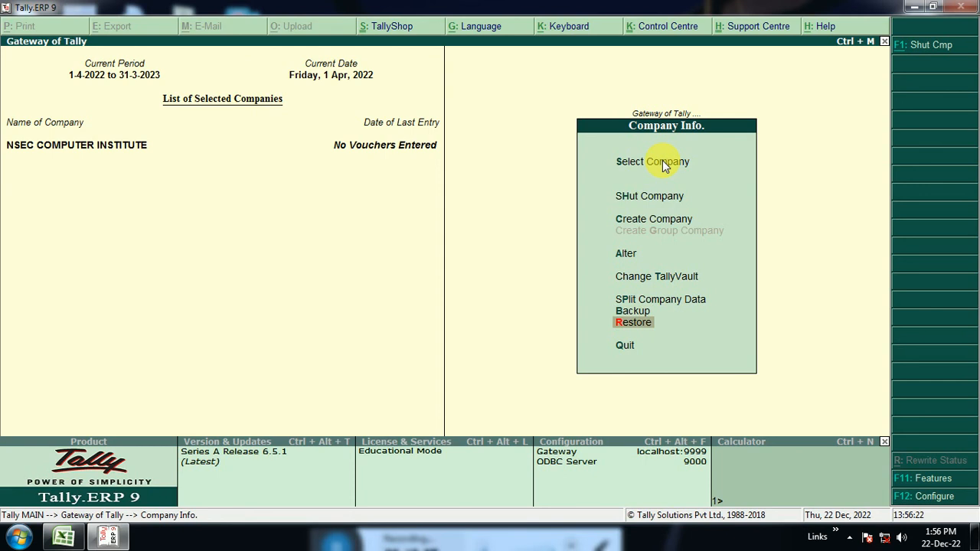
key("Up")
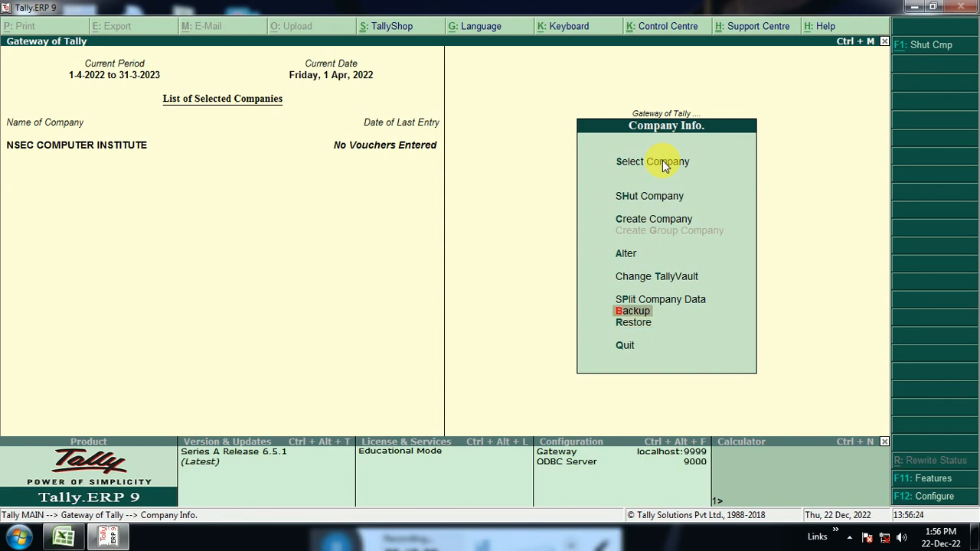
Start a company backup from C:\Users\Public\Tally.ERP9\Data and set its destination to nsec.
key("Return")
key("Return")
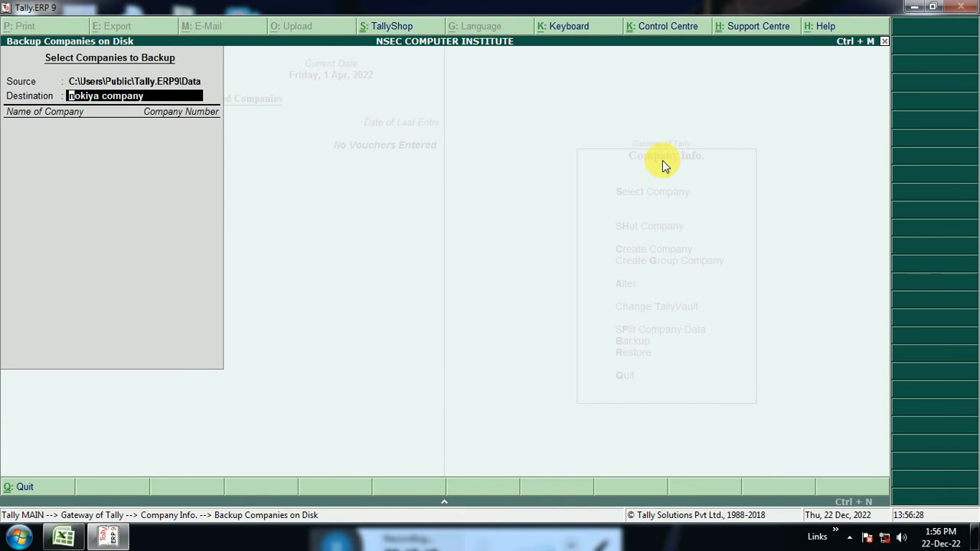
type("nsecx")
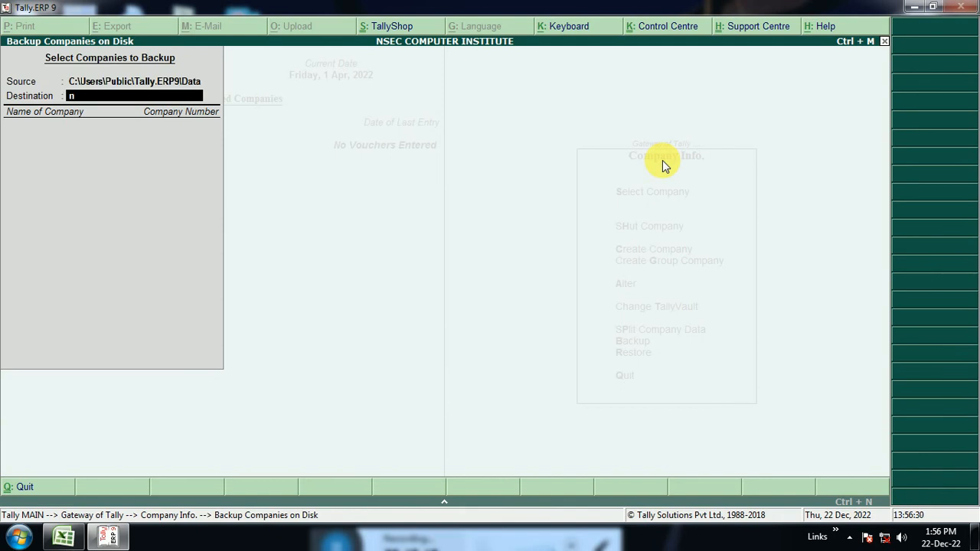
key("BackSpace")
key("Return")
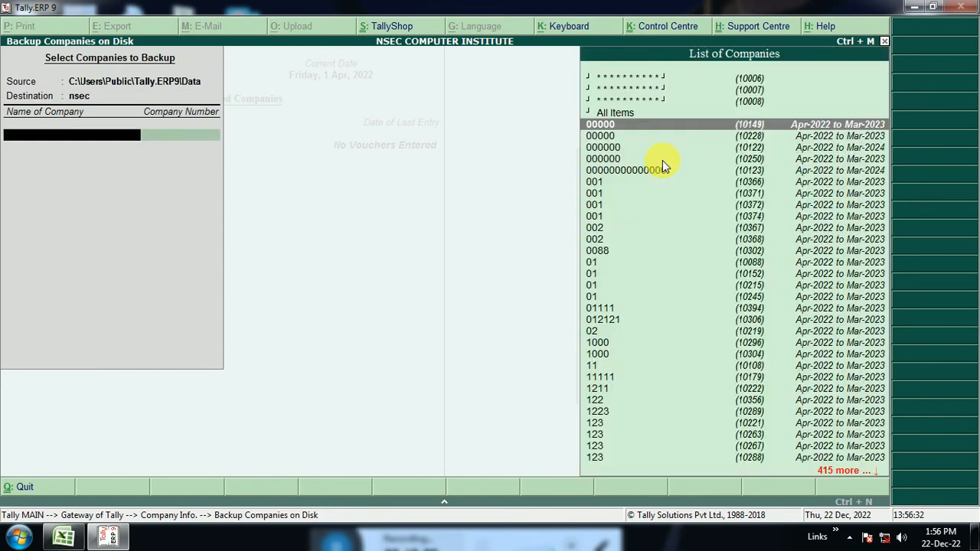
key("Return")
key("Return")
key("Return")
key("alt+Tab")
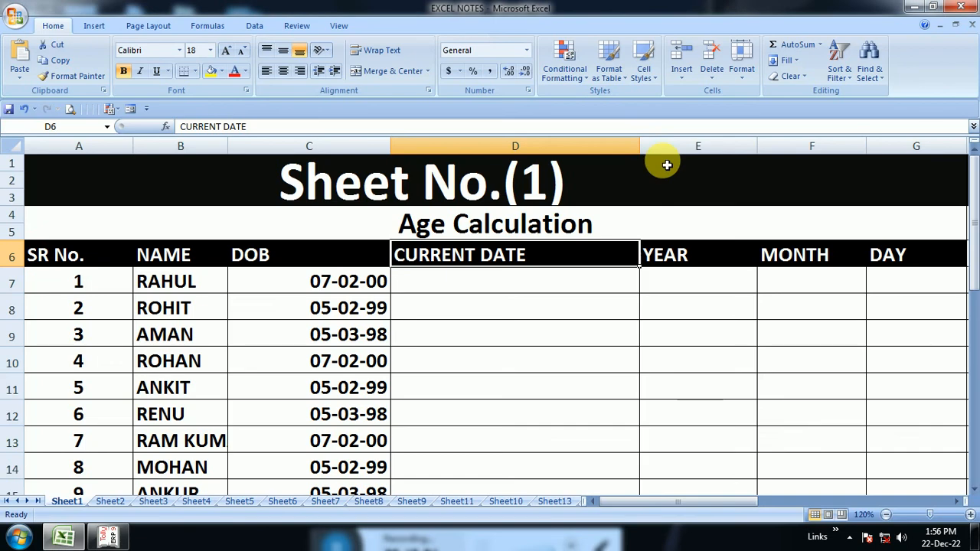
left_click(108, 536)
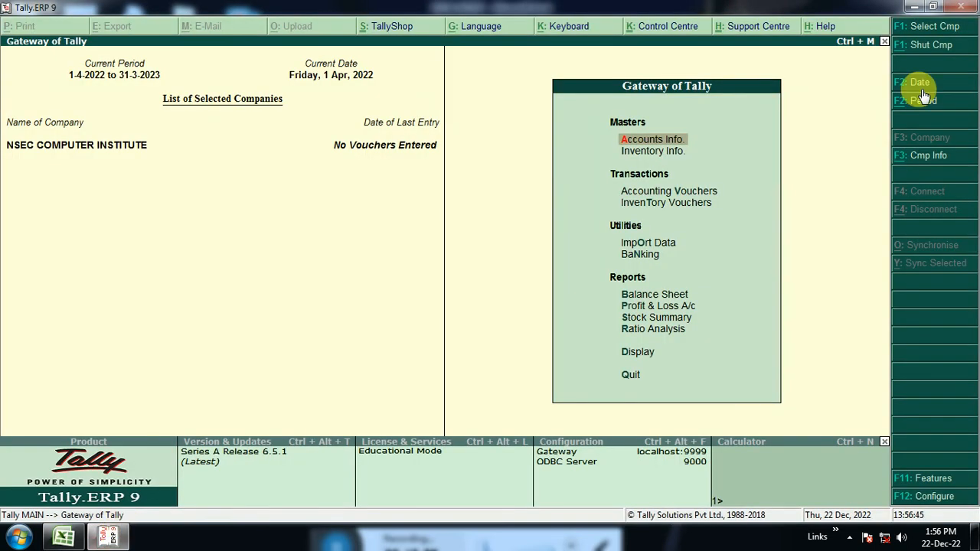
Reopen the company backup from the company information options, keeping nsec as the destination.
key("alt+F3")
key("Down")
key("Down")
key("Down")
key("Down")
key("Down")
key("Down")
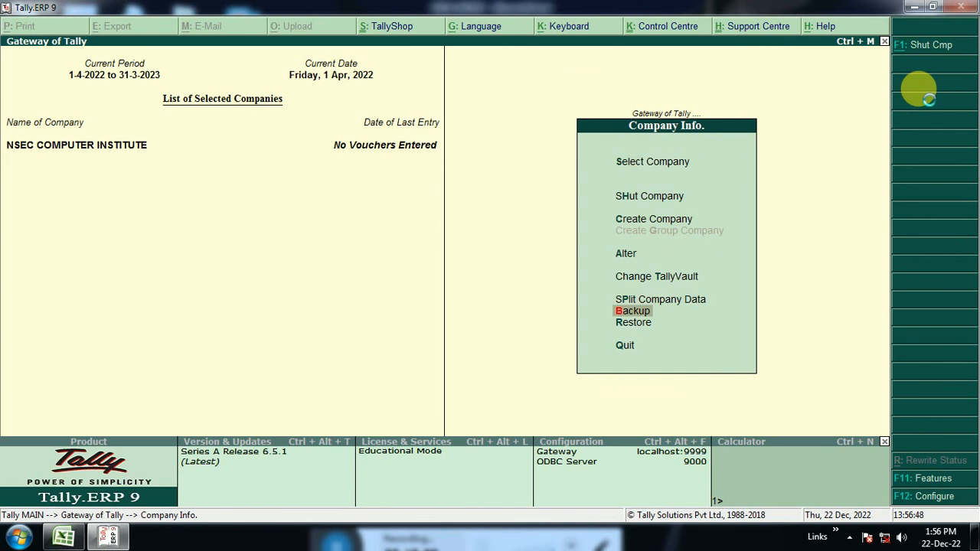
key("Return")
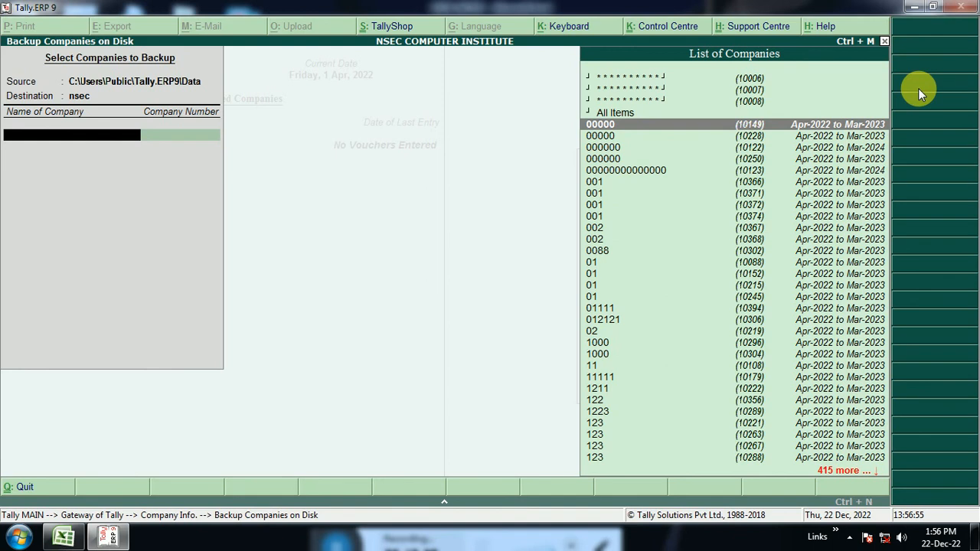
Back up only the NSEC COMPUTER INSTITUTE company covering Apr-2022 to Mar-2023, end the company list, and accept the backup.
type("Nse")
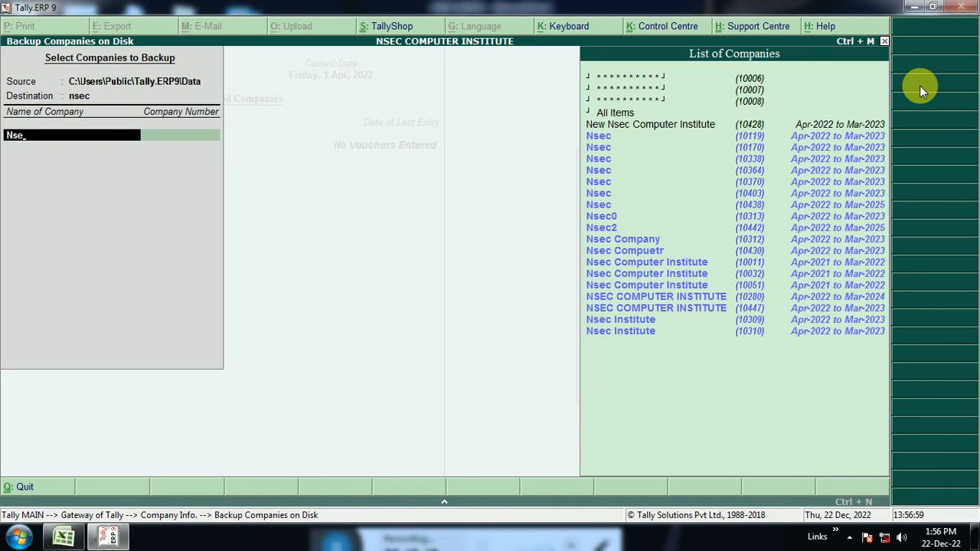
key("Down")
key("Down")
key("Down")
key("Down")
key("Down")
key("Down")
key("Down")
key("Down")
key("Down")
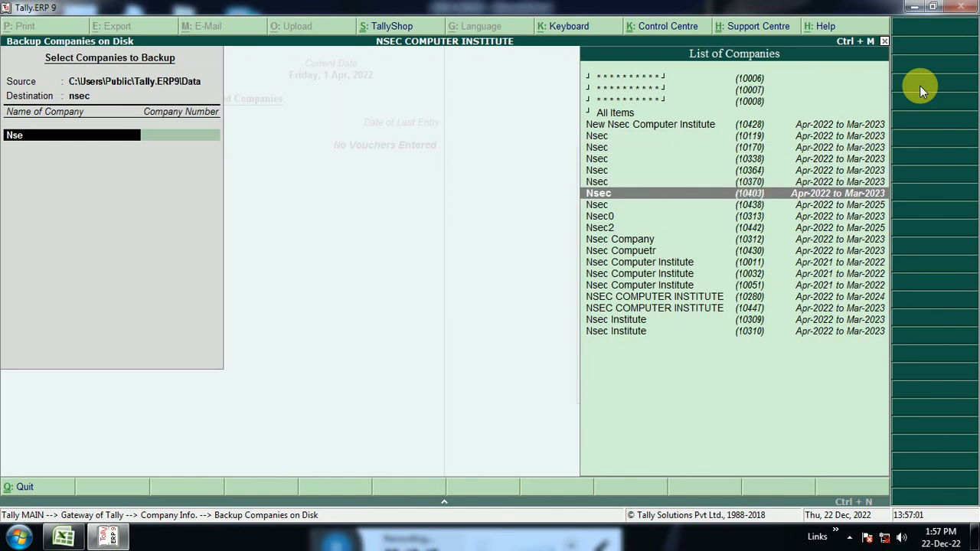
key("Down")
key("Down")
key("Down")
key("Down")
key("Down")
key("Down")
key("Down")
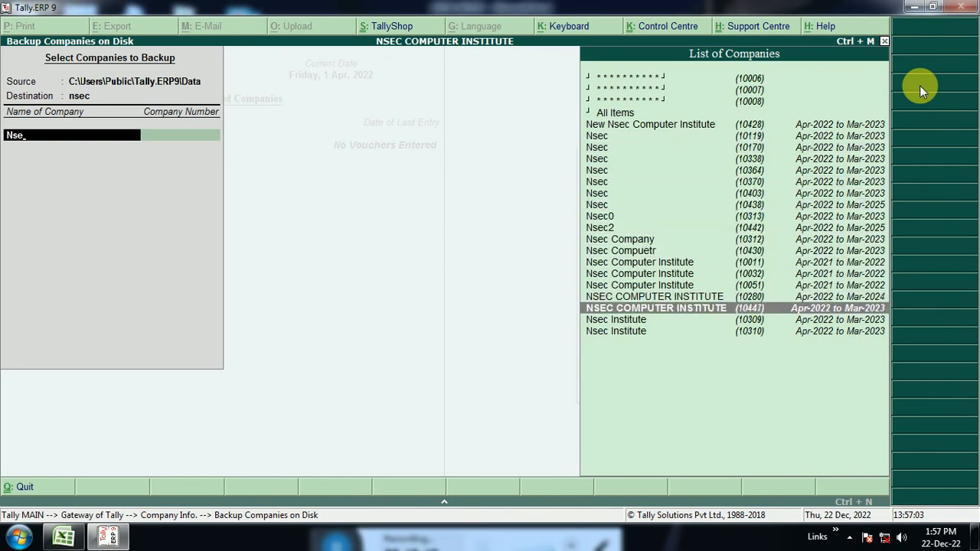
key("Return")
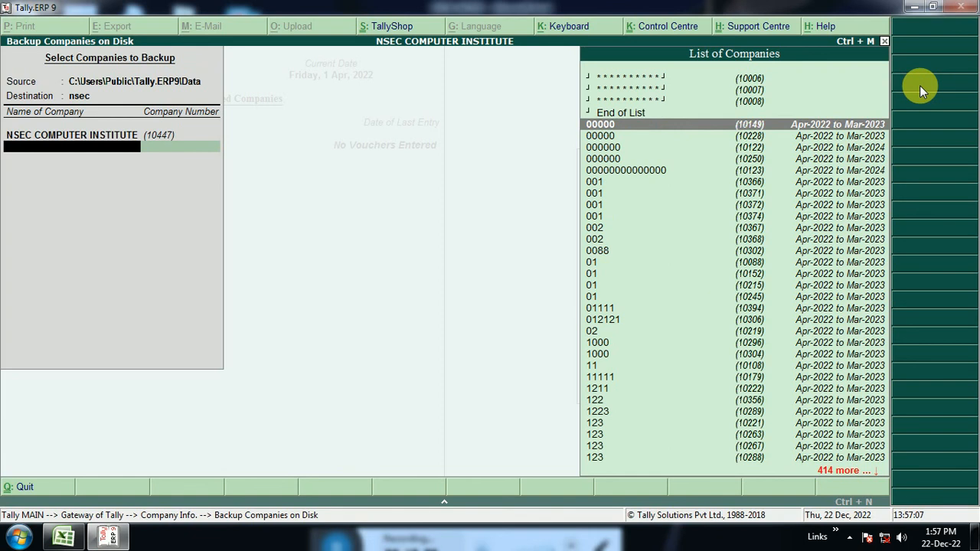
key("Up")
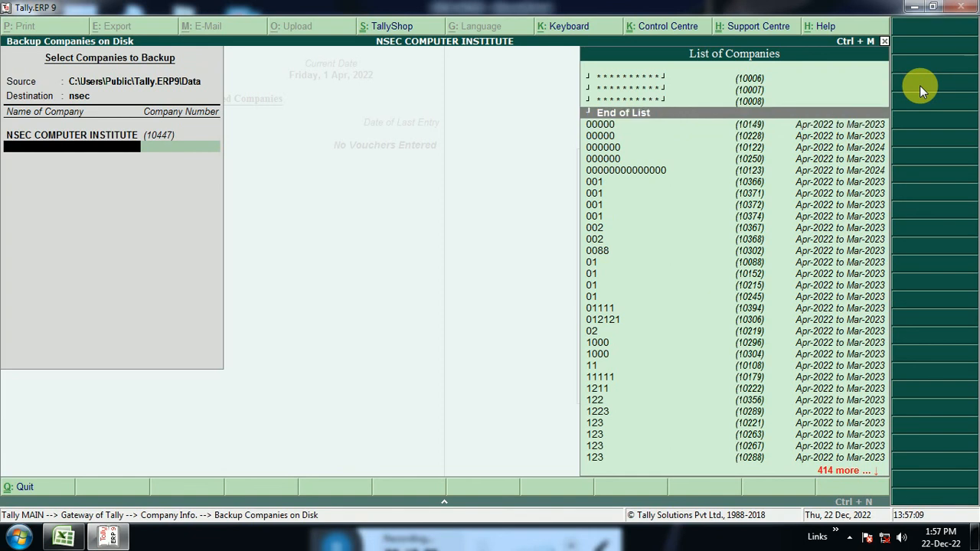
key("Return")
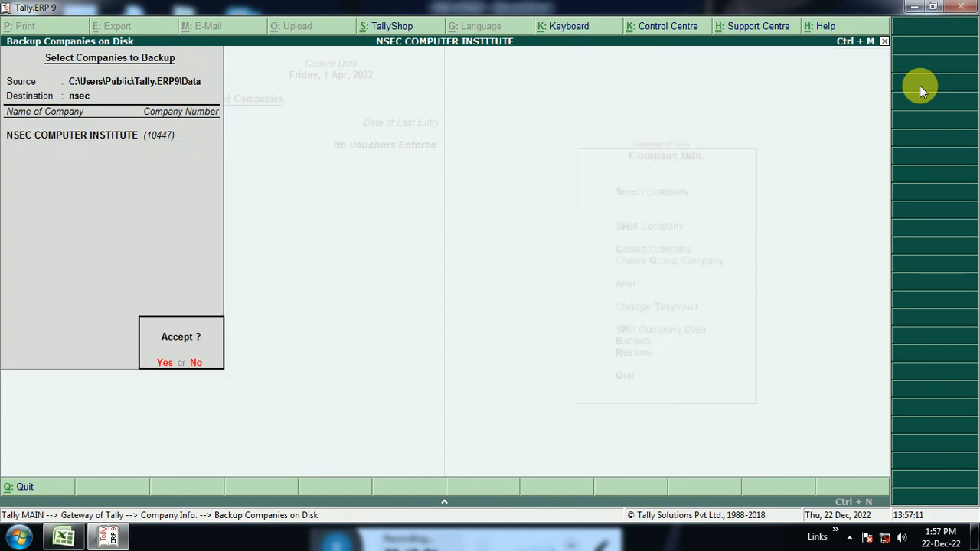
key("Return")
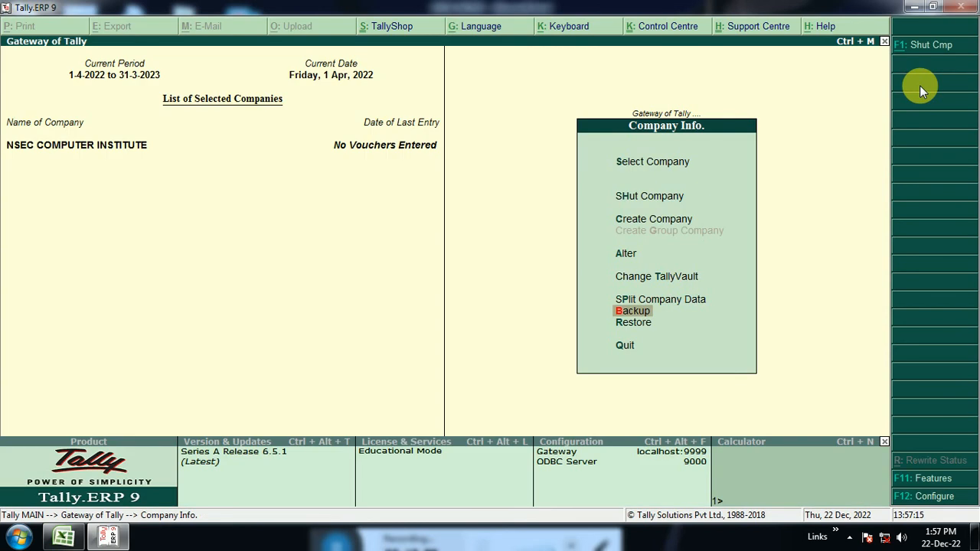
Open the company NSEC COMPUTER INSTITUTE for alteration and delete it, confirming the deletion.
key("Up")
key("Up")
key("Up")
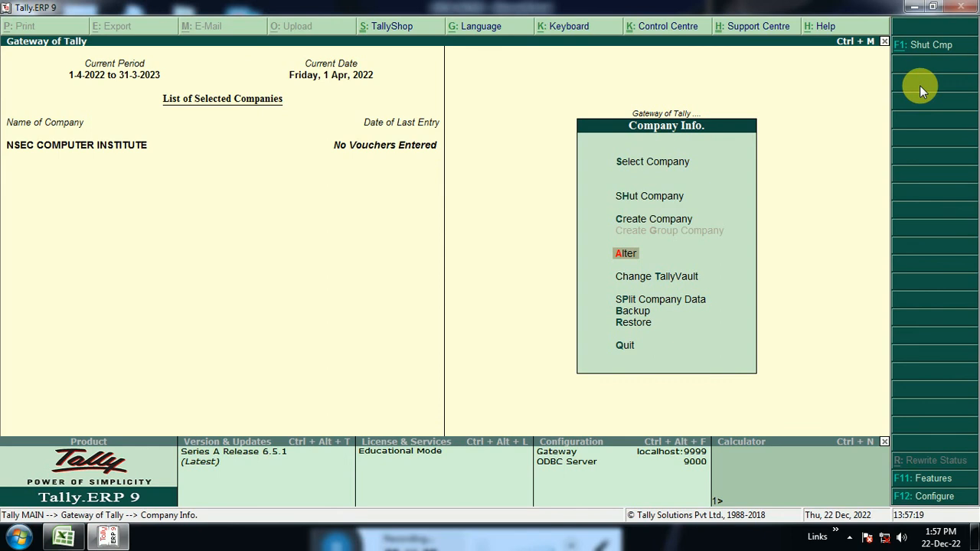
key("Return")
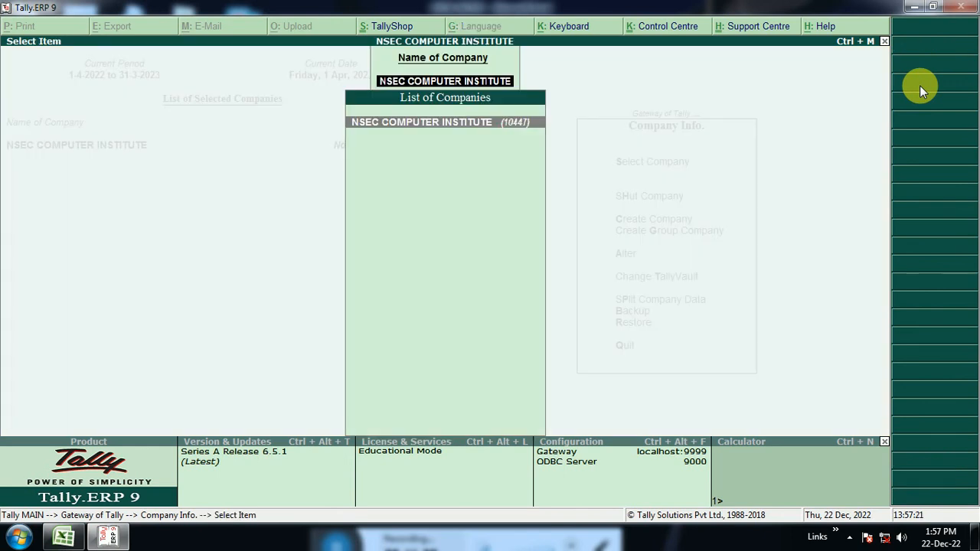
key("Return")
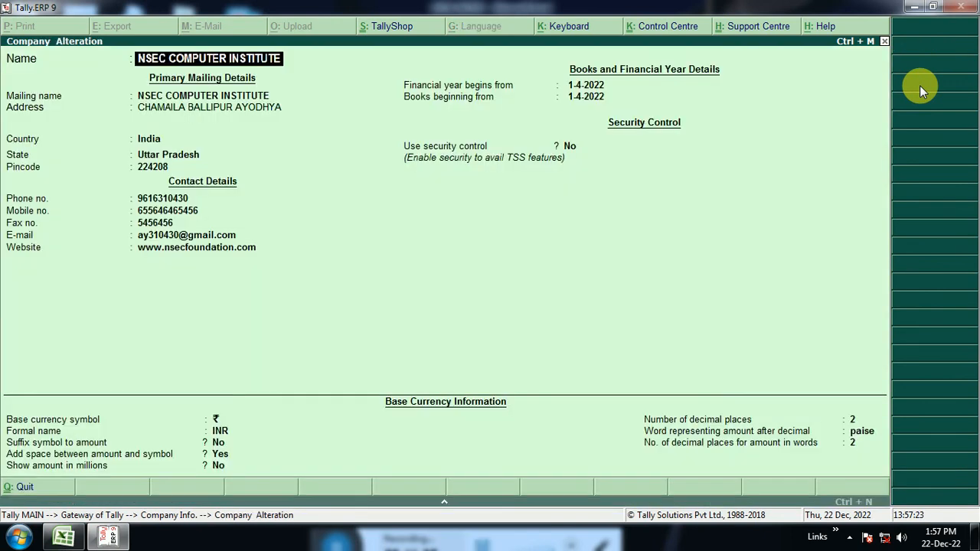
key("alt+d")
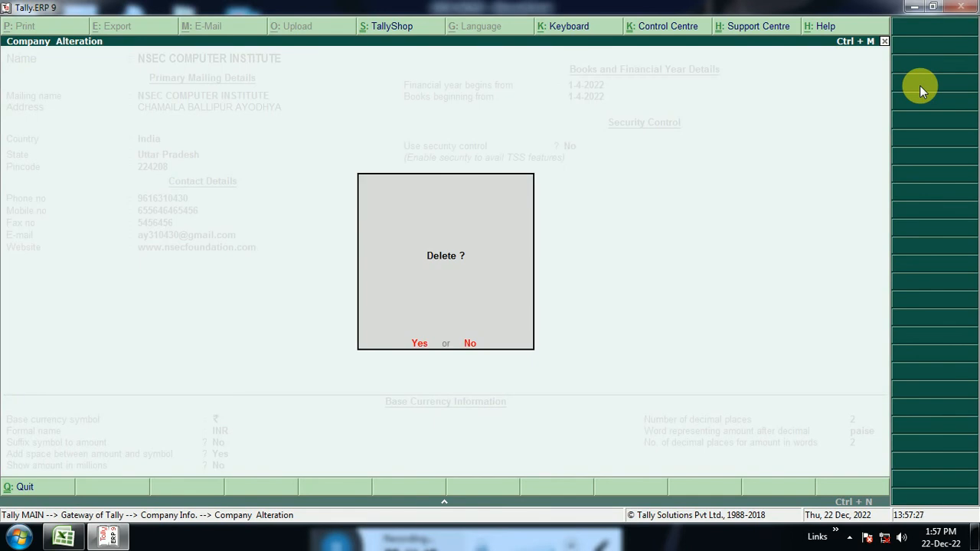
key("y")
key("y")
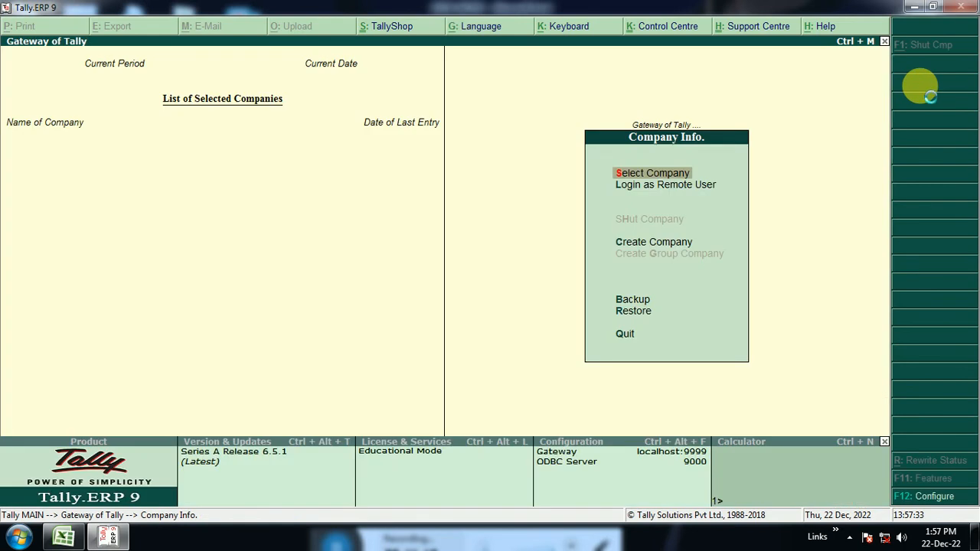
Search the company selection list for Nse, check whether the deleted company is still listed, and leave without selecting any.
key("Return")
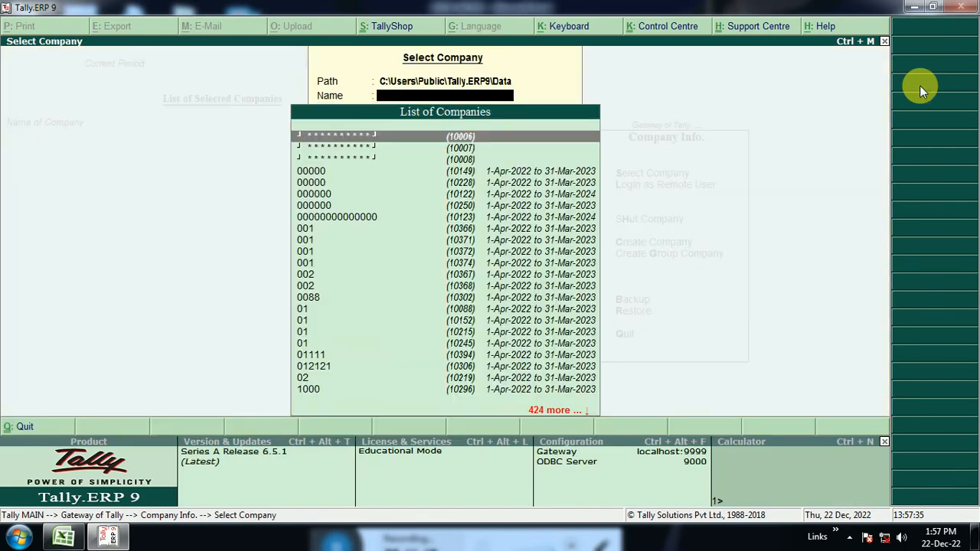
type("Nse")
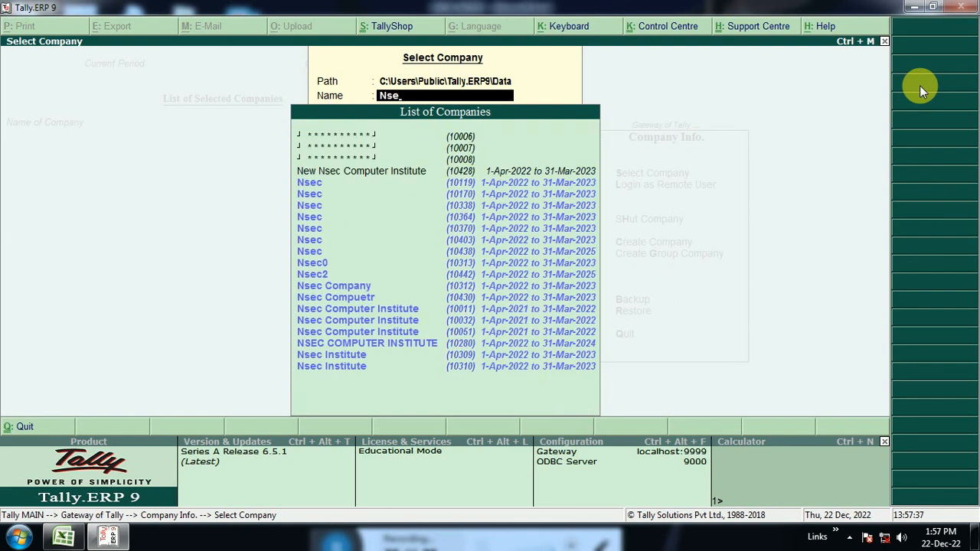
key("Down")
key("Down")
key("Down")
key("Down")
key("Down")
key("Down")
key("Down")
key("Down")
key("Down")
key("Down")
key("Down")
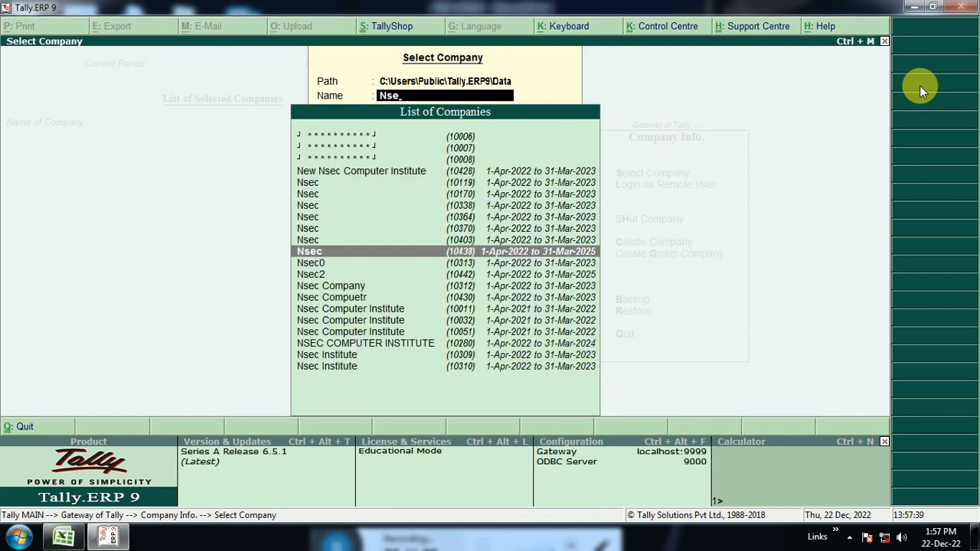
key("Down")
key("Down")
key("Down")
key("Down")
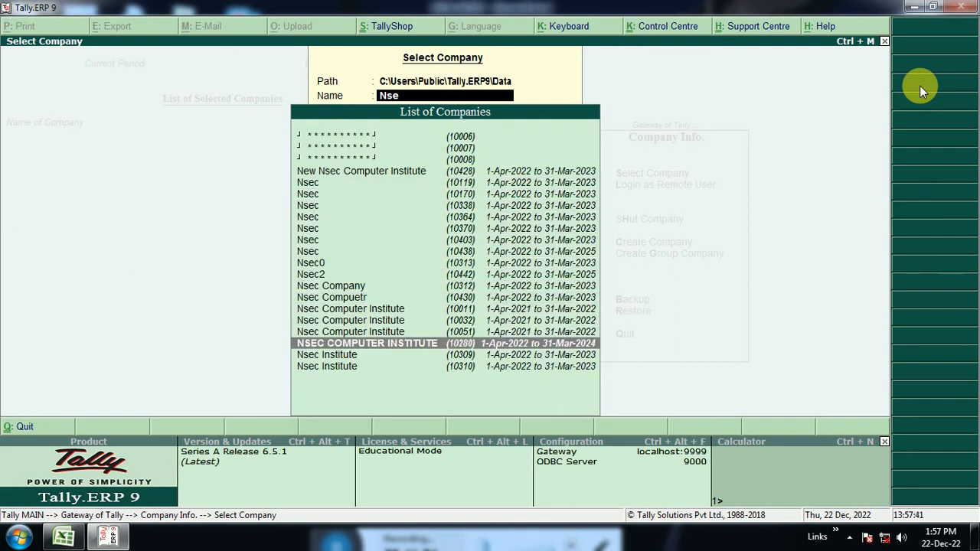
key("BackSpace")
key("BackSpace")
key("BackSpace")
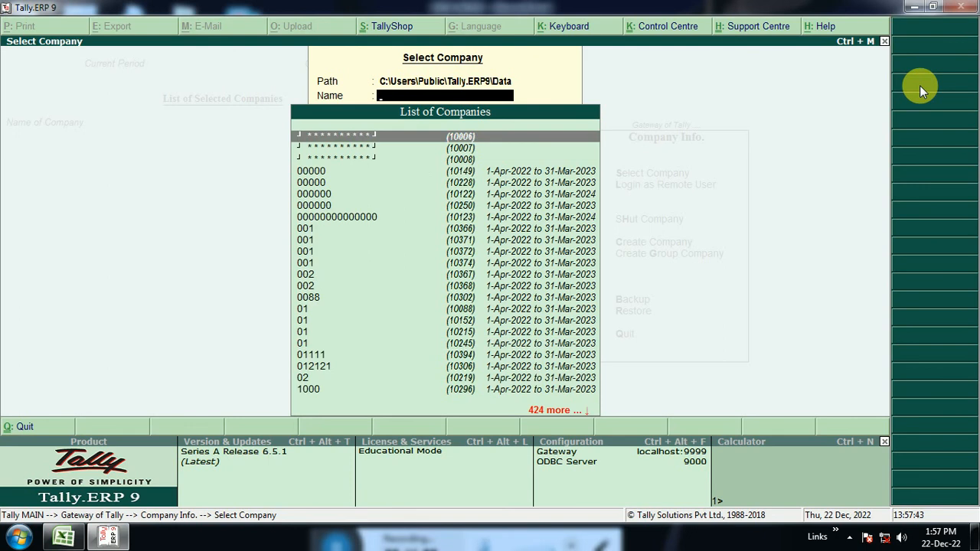
key("Escape")
Restore only NSEC COMPUTER INSTITUTE from the nsec backup source to C:\Users\Public\Tally.ERP9\Data and accept the restore.
key("Down")
key("Down")
key("Down")
key("Down")
key("Down")
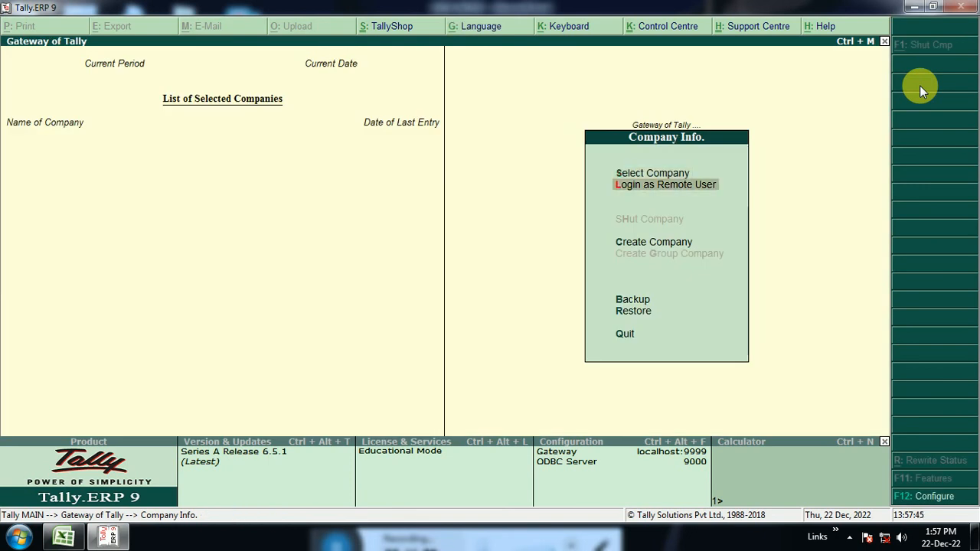
key("Up")
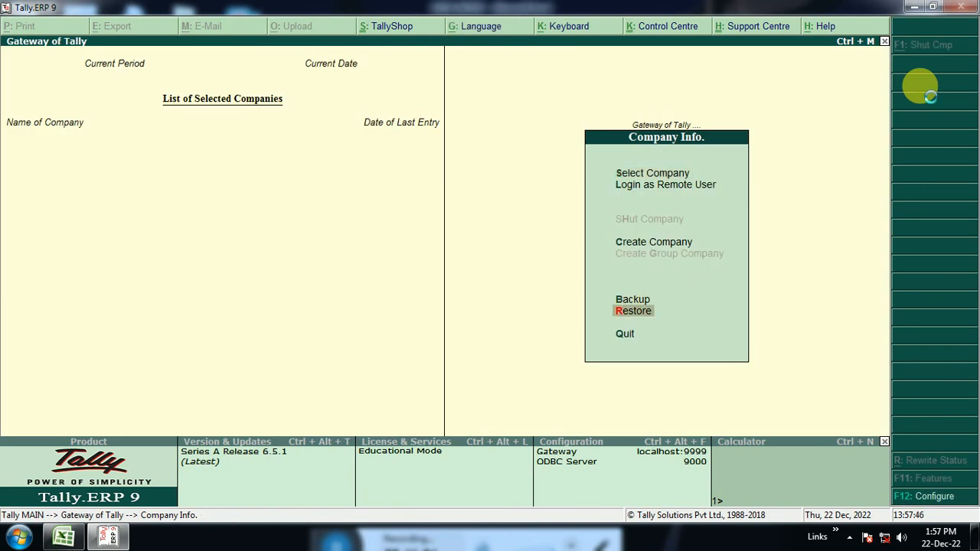
key("Return")
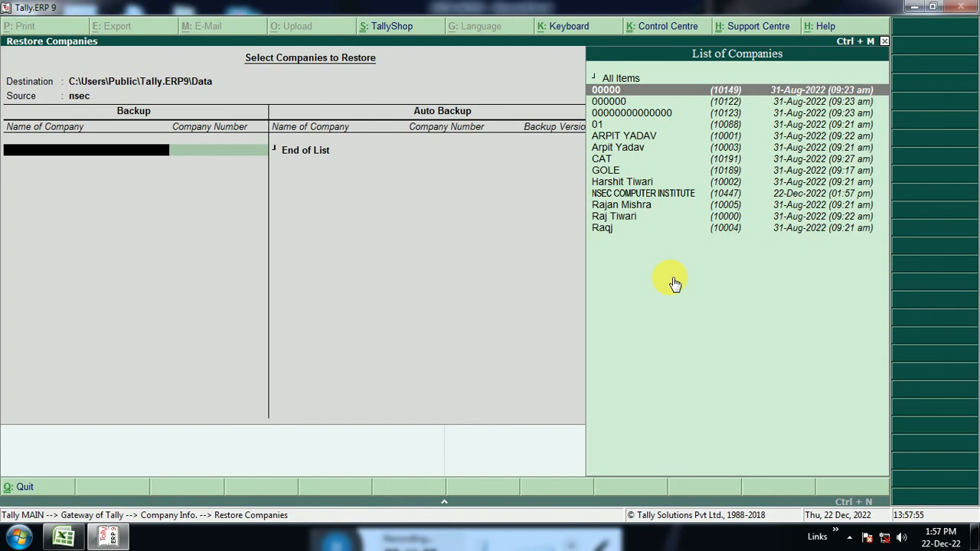
key("Down")
key("Down")
key("Down")
key("Down")
key("Down")
key("Down")
key("Down")
key("Down")
key("Down")
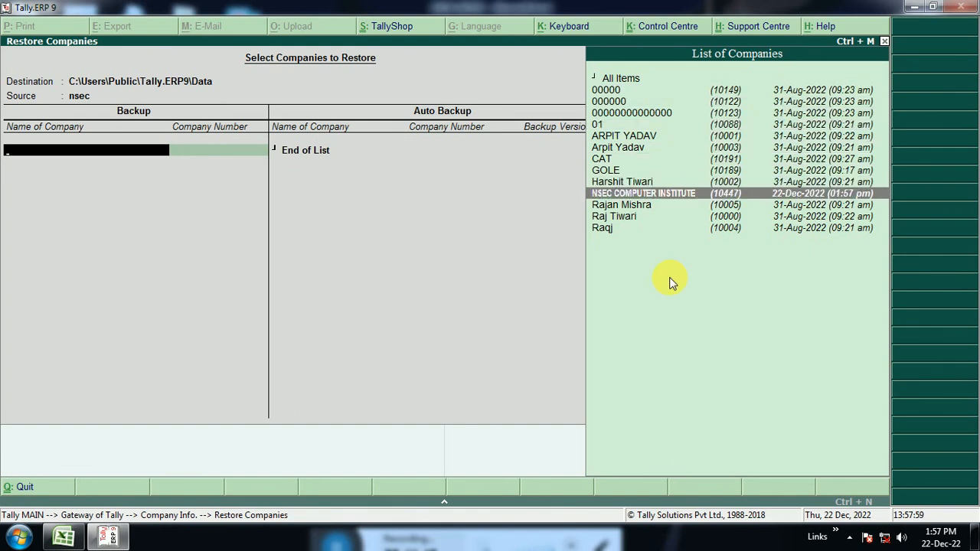
key("Return")
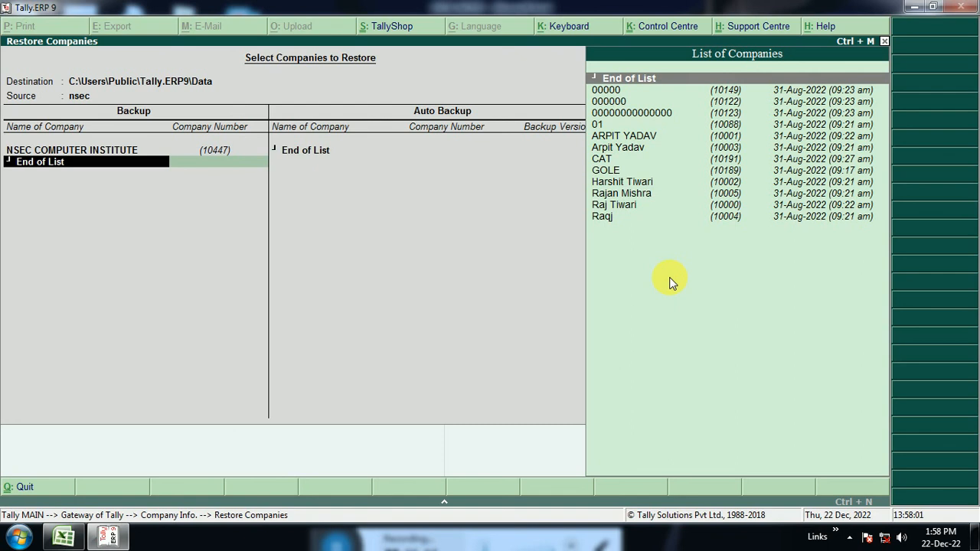
key("Return")
key("Return")
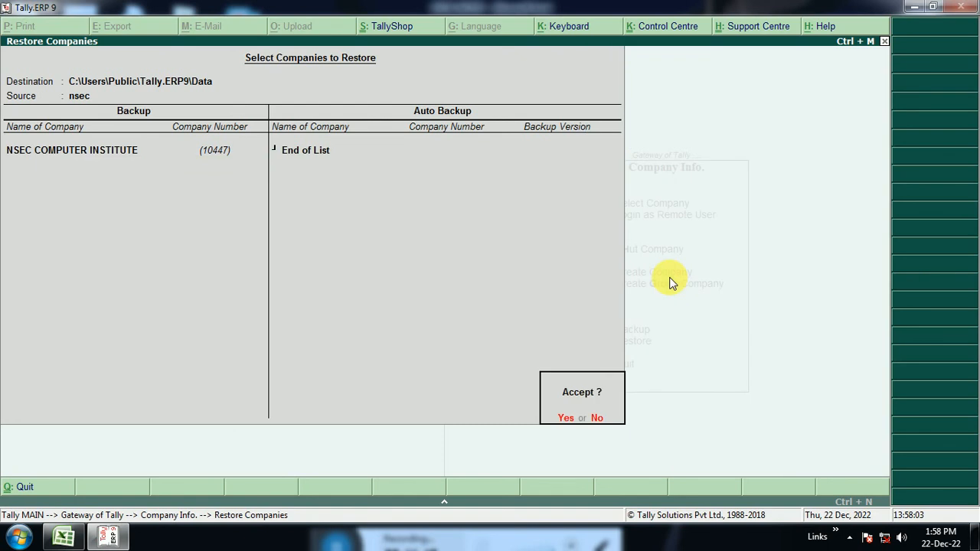
key("Return")
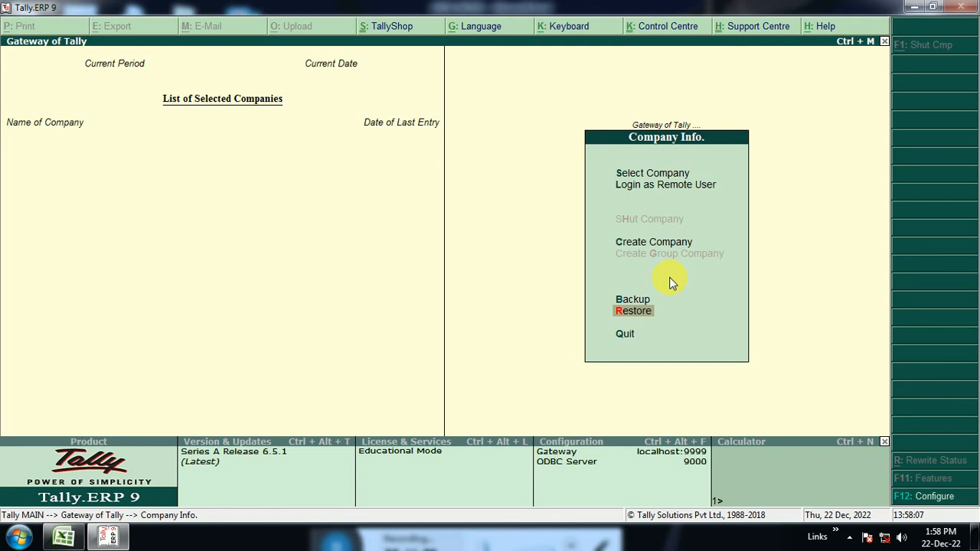
Find Nsec in the company list, load NSEC COMPUTER INSTITUTE with period 1-Apr-2022 to 31-Mar-2023, and return to the Gateway of Tally.
key("Up")
key("Up")
key("Up")
key("Up")
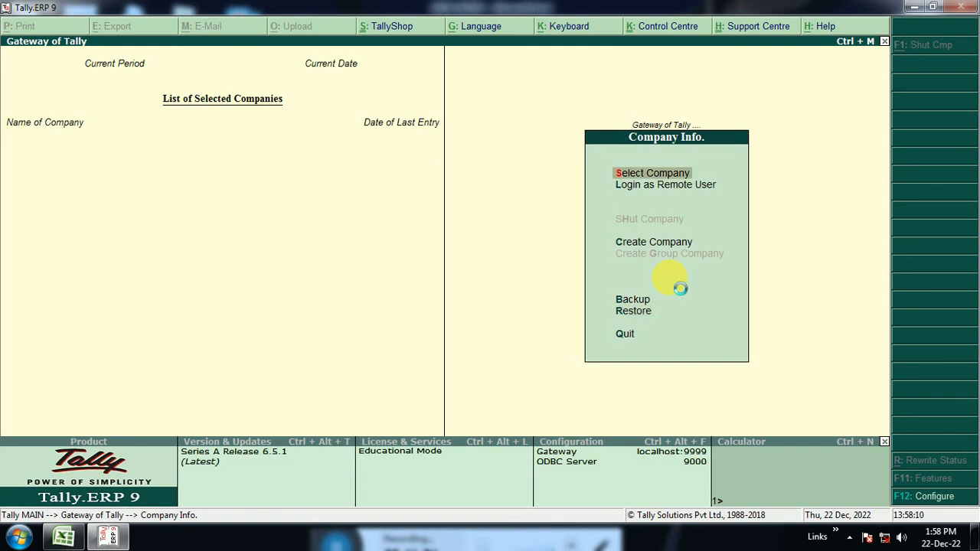
key("Return")
type("Nsec")
key("Down")
key("Down")
key("Down")
key("Down")
key("Down")
key("Down")
key("Down")
key("Down")
key("Down")
key("Down")
key("Down")
key("Down")
key("Down")
key("Down")
key("Down")
key("Down")
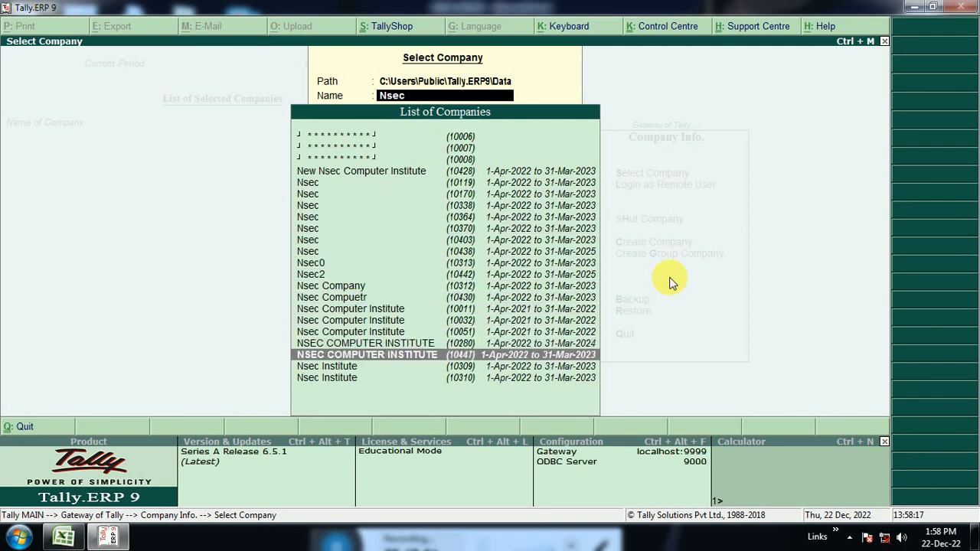
key("Return")
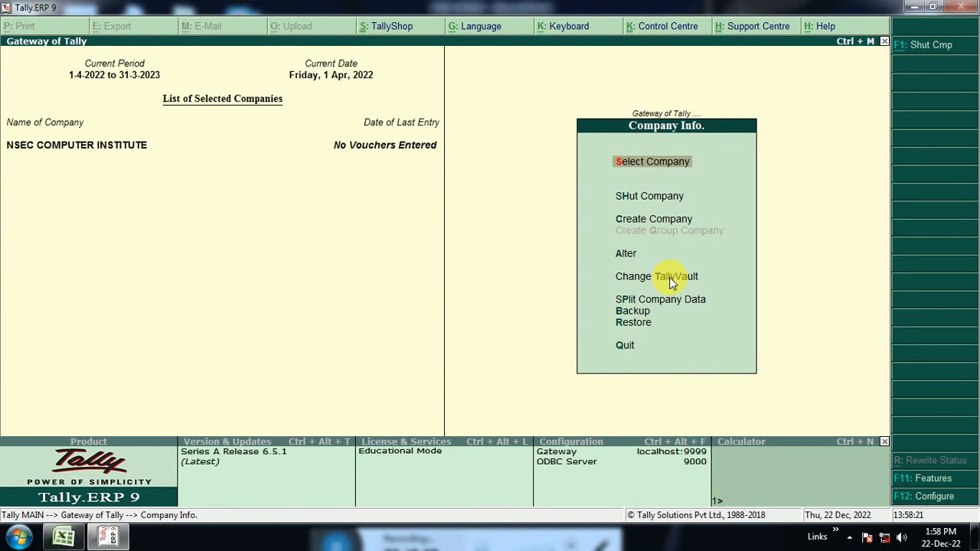
key("Escape")
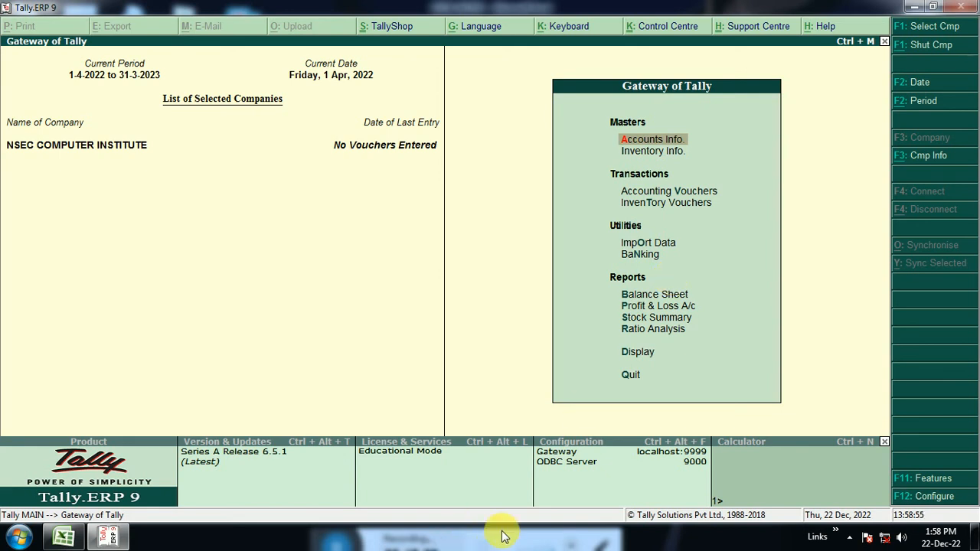
Enable auto-hide for the Windows taskbar in its properties and accept the change.
left_click(482, 494)
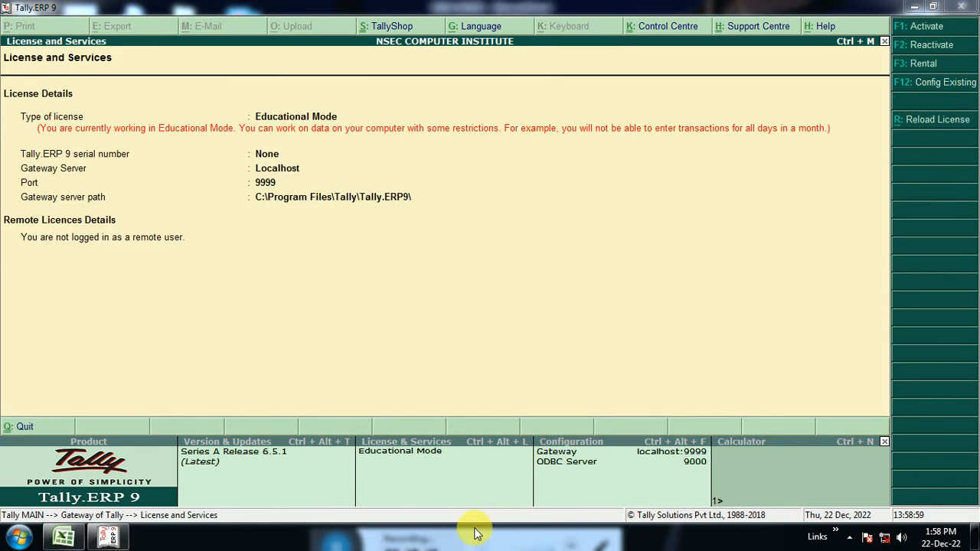
right_click(665, 543)
left_click(695, 529)
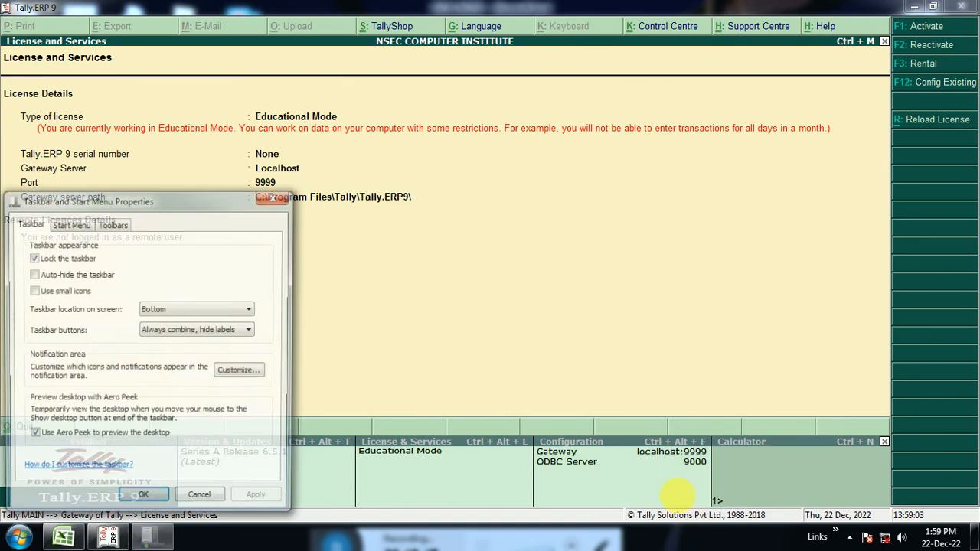
left_click(32, 274)
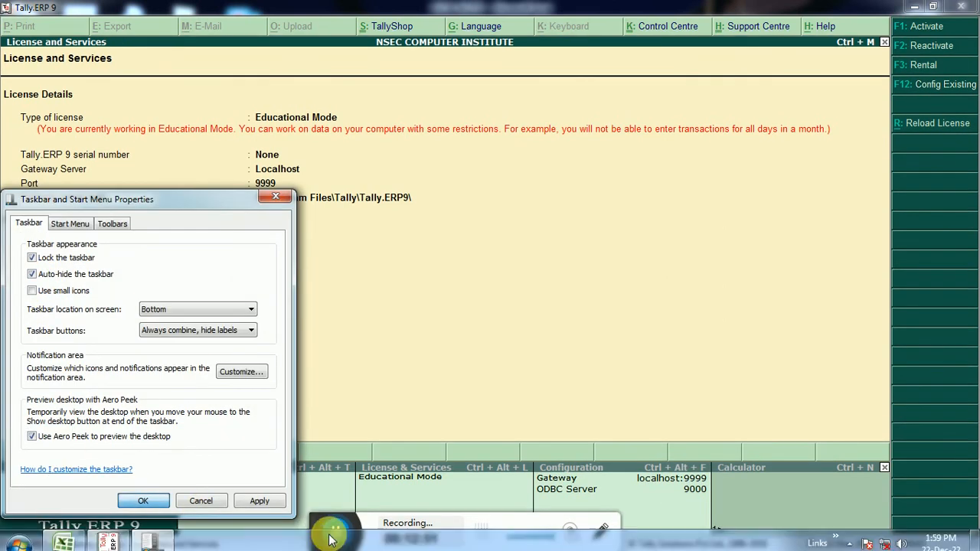
key("Return")
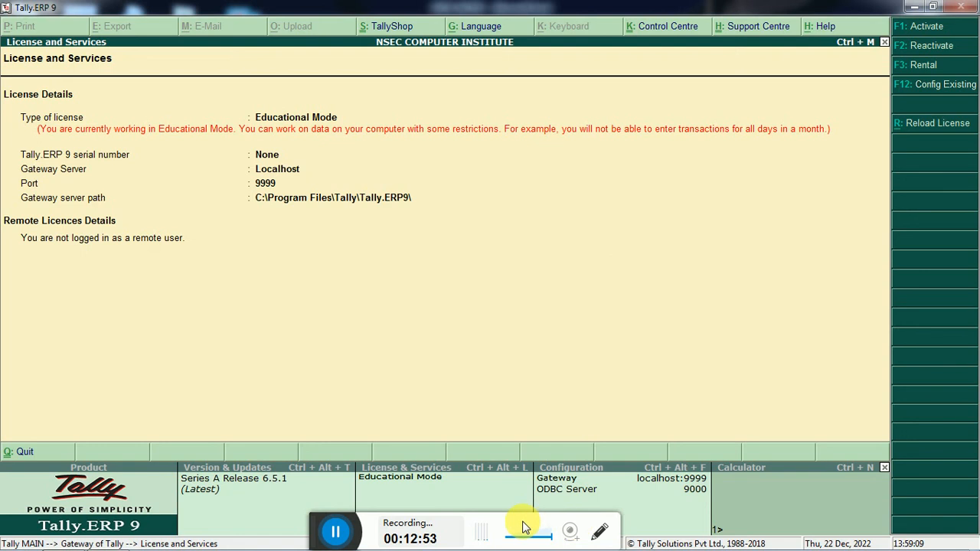